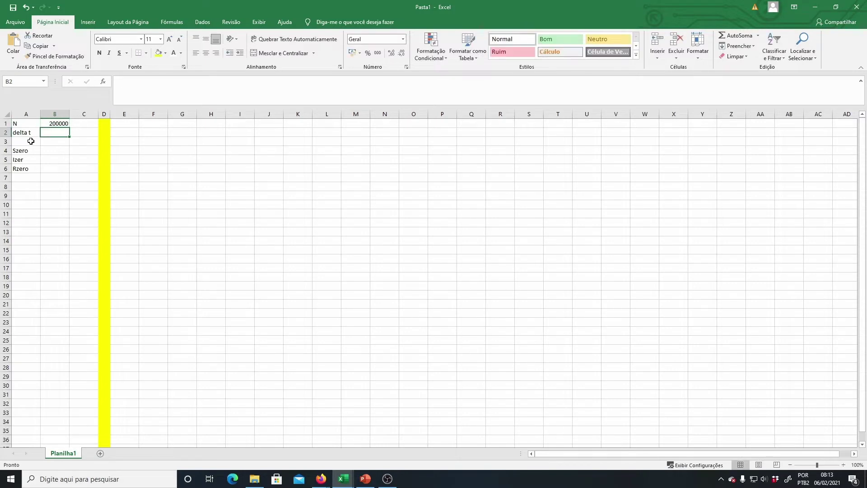
- Enter 1 for delta t, 1 for Izer and 0 for Rzero in column B
type("1")
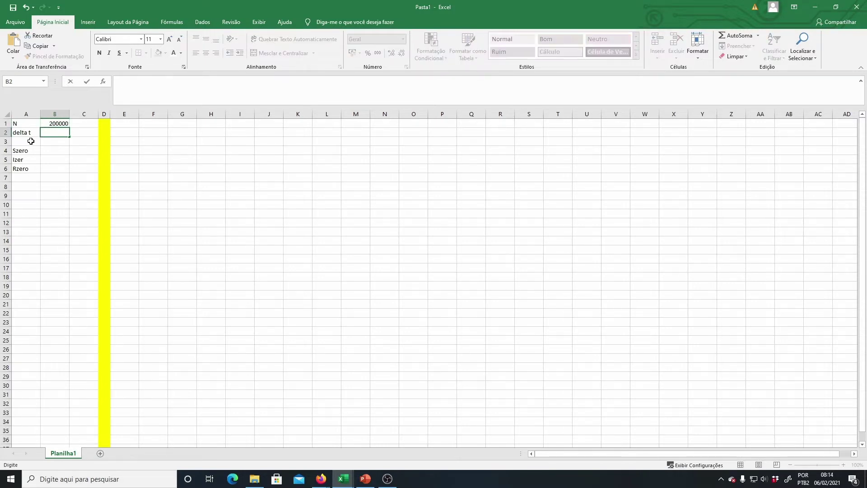
key("Return")
key("Return")
key("Return")
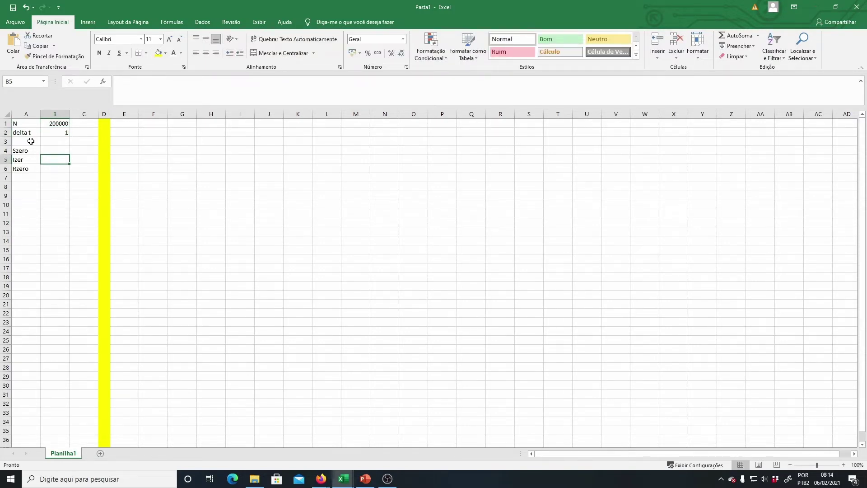
type("1")
key("Return")
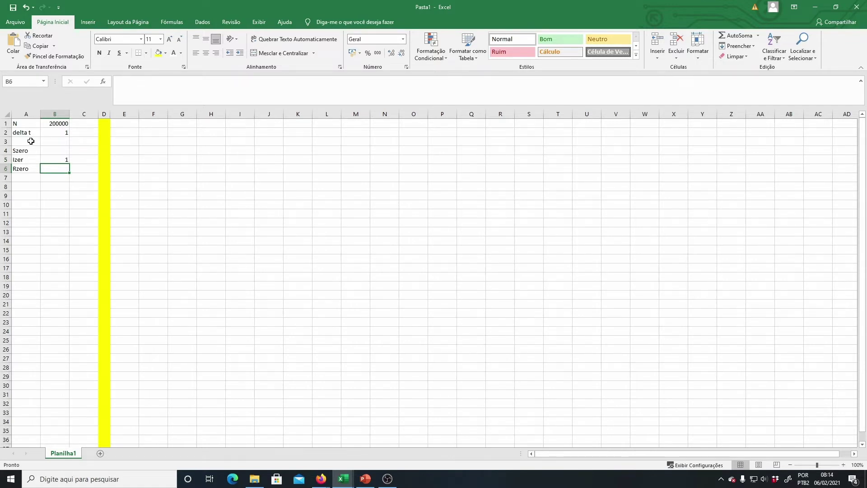
type("0")
key("Up")
- Calculate Szero in B4 as N minus Izer with the formula =B1-B5
key("Up")
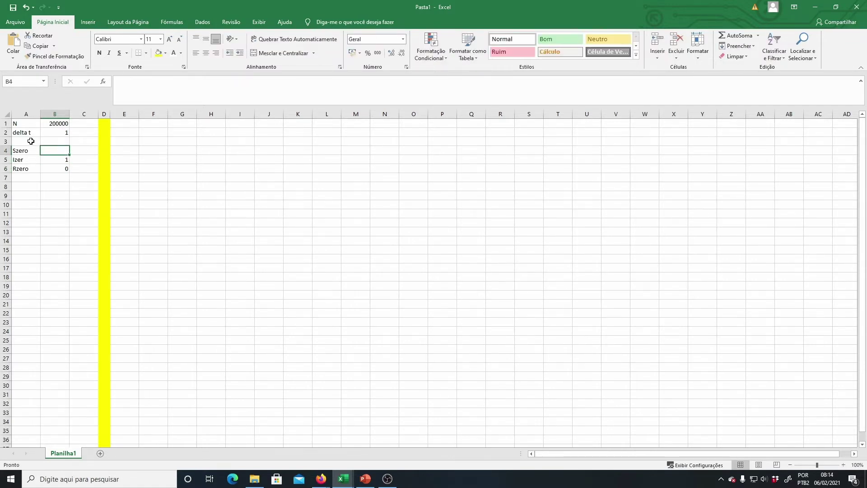
type("=")
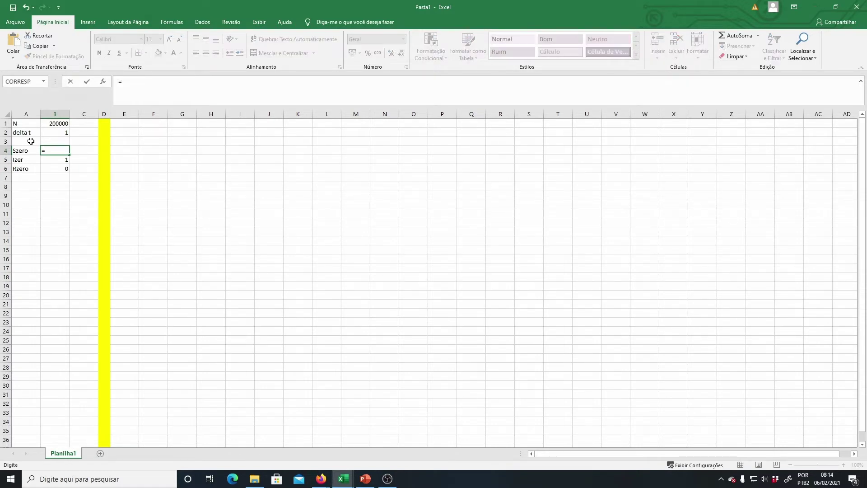
left_click(48, 122)
type("-")
left_click(63, 160)
key("Return")
- Add the parameter labels beta in A8 and d in A9, giving d the value 14 and the unit dias
left_click(27, 187)
type("beta")
key("Return")
type("d")
key("Tab")
type("14")
key("Tab")
type("dias")
key("Return")
- Set beta to 0,5 in B8 and enter its unit (👧/d)/👧 in C8
left_click(48, 185)
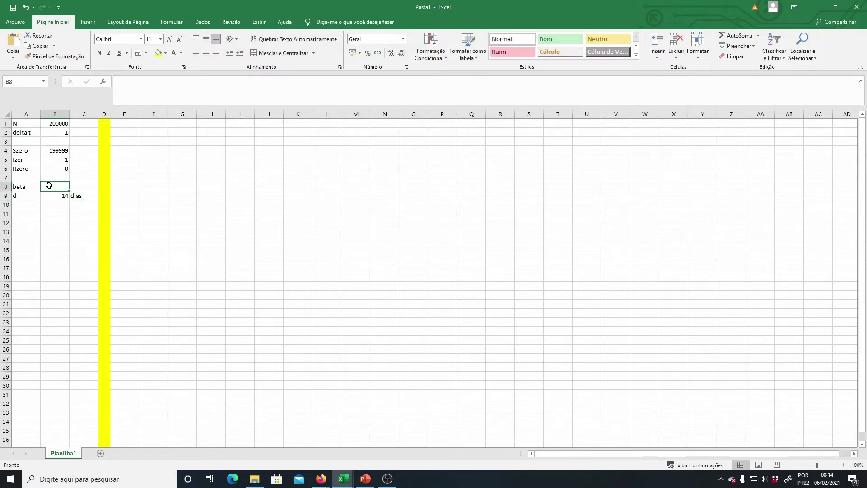
type("0,5")
key("Tab")
left_click(168, 89)
type("(👧/d)/👧")
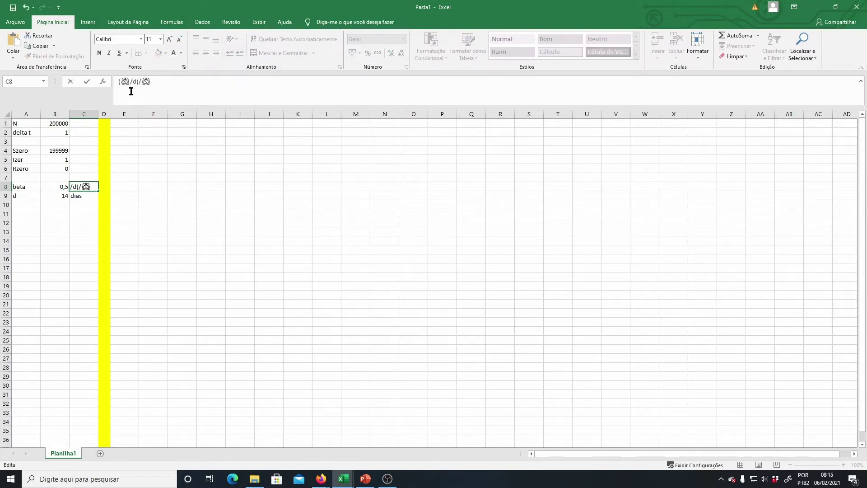
key("ctrl+Return")
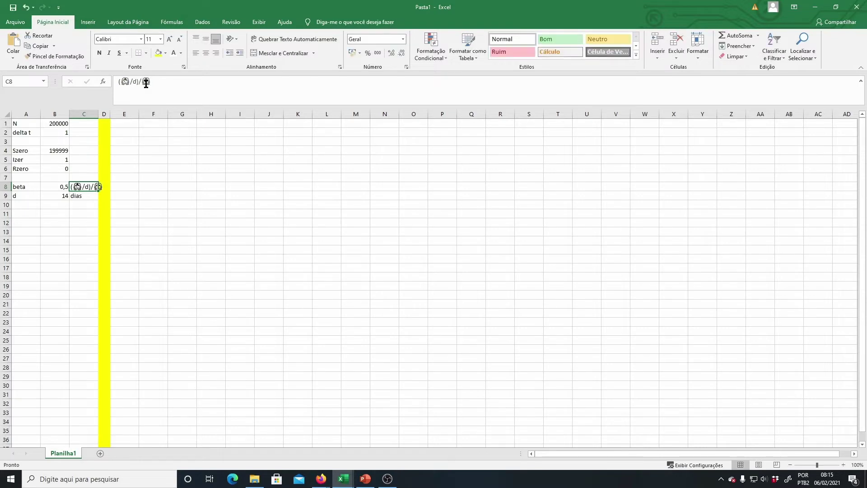
- Enter the unit 👧 for N in C1 and the unit d for delta t in C2
left_click(85, 122)
type("👧")
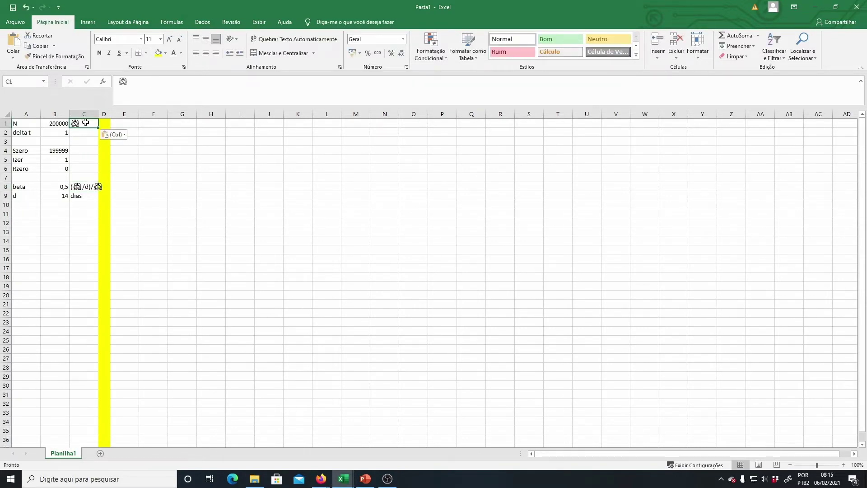
left_click(83, 134)
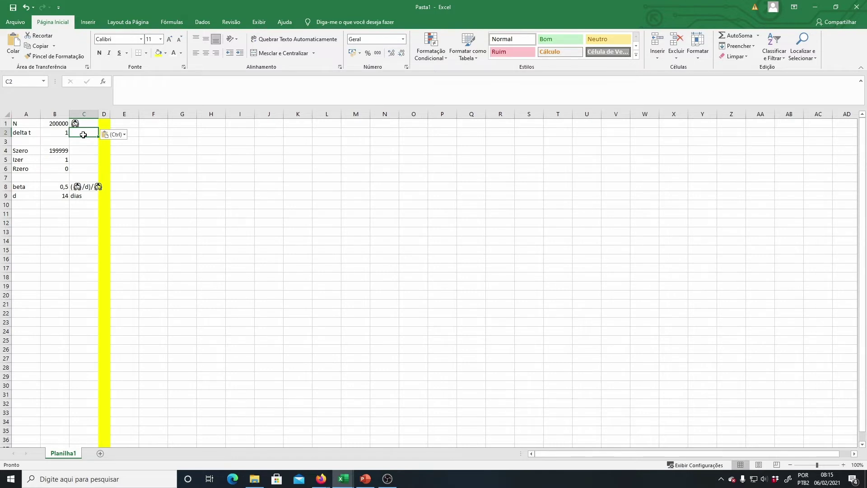
type("d")
key("Return")
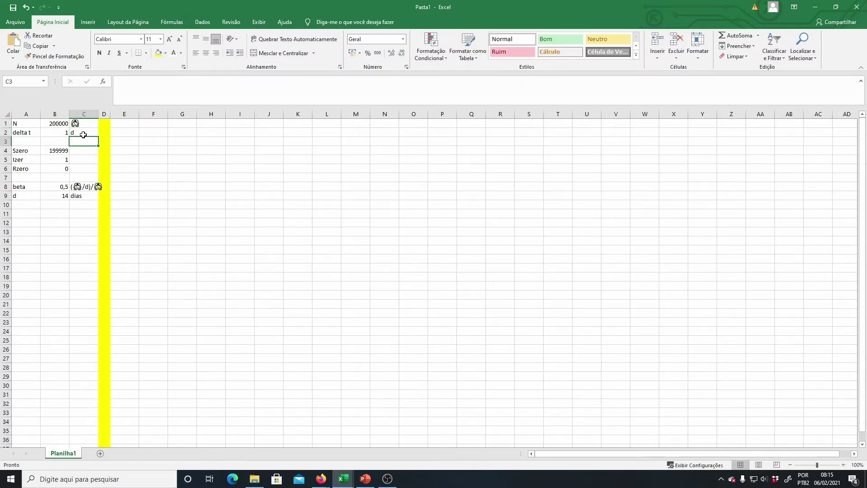
- Paste the copied 👧 unit beside Szero, Izer and Rzero in C4:C6
left_click(90, 151)
key("ctrl+v")
key("Return")
key("ctrl+v")
key("Return")
type(",")
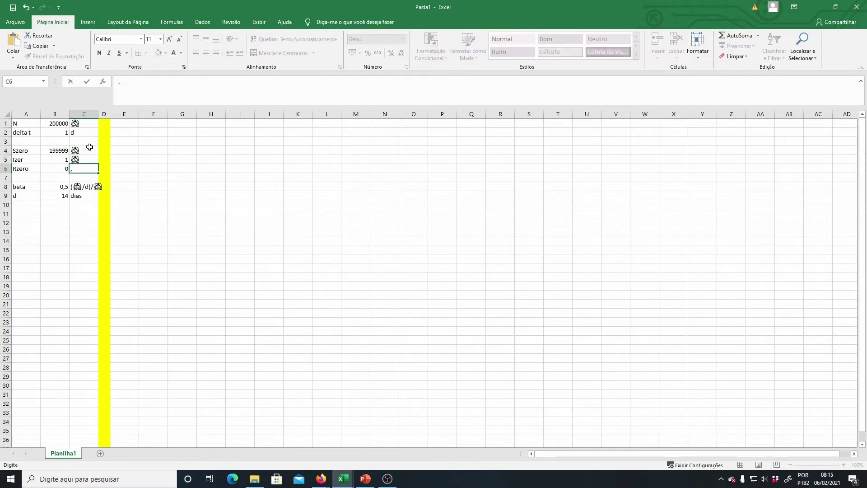
key("Escape")
key("ctrl+v")
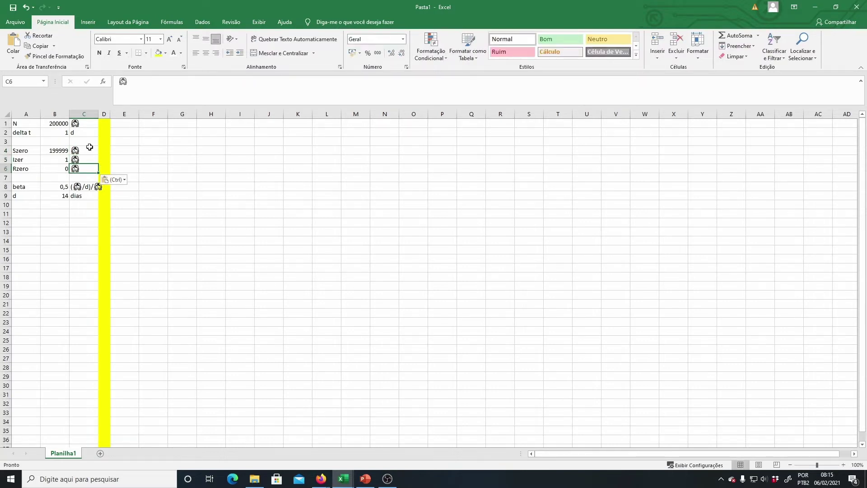
- Autofit the width of column C and start the day column with dia in E2 and 0 in E3
double_click(98, 114)
left_click(130, 132)
type("dia")
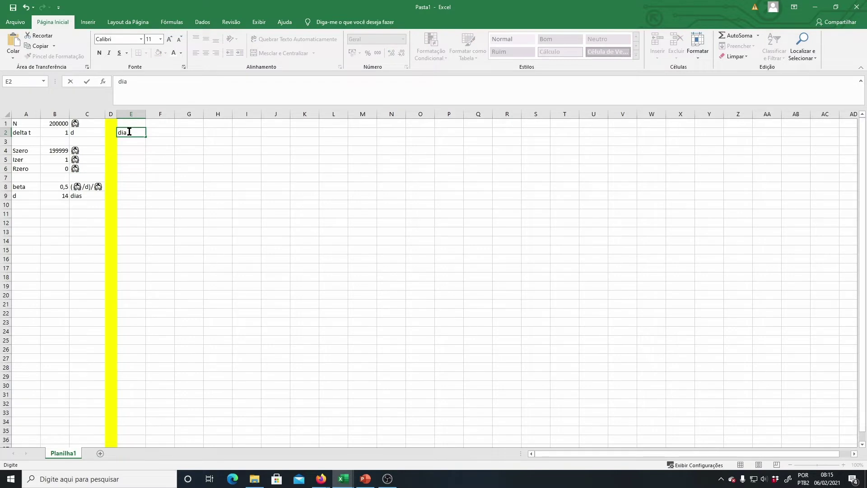
key("Return")
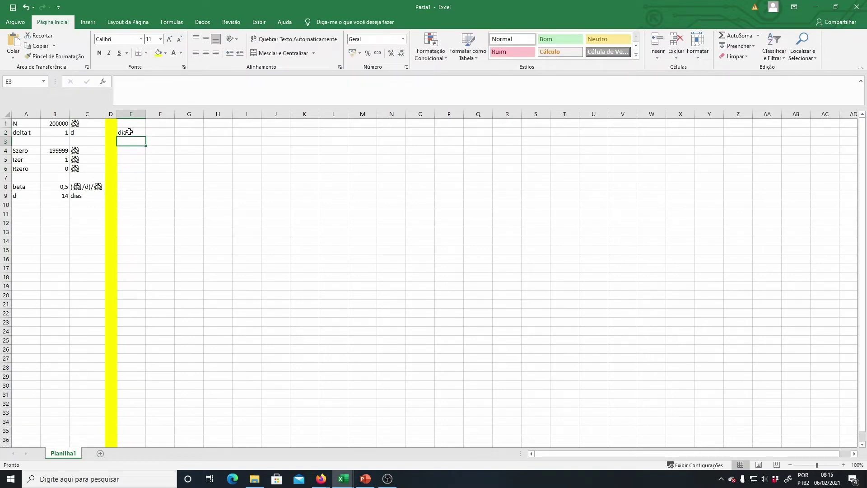
type("0")
key("Return")
- Add the headers S, I and R in F2:H2 and centre the row 2 headers
key("Up")
key("Up")
key("Right")
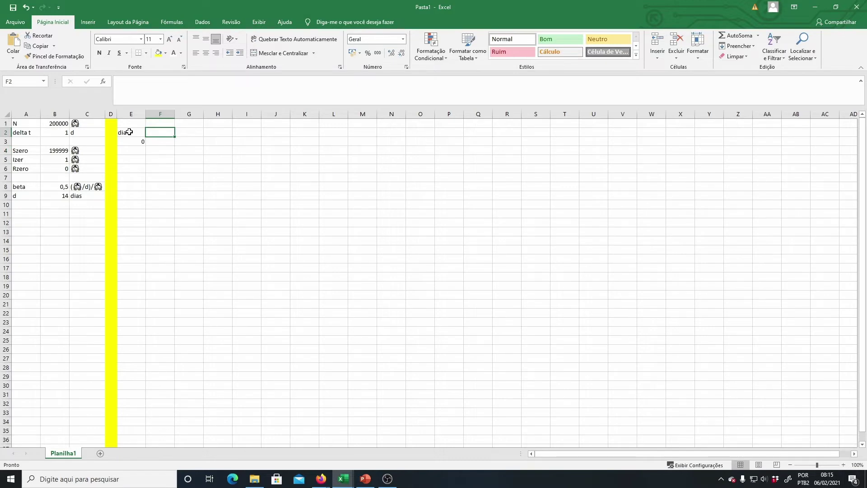
type("S")
key("Tab")
type("I")
key("Tab")
type("R")
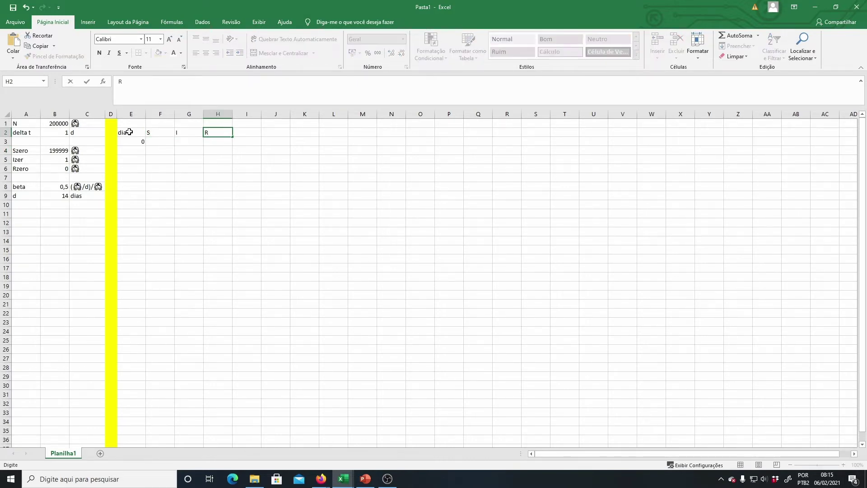
left_click_drag(129, 132, 732, 133)
left_click(205, 55)
- Merge and centre F1:H1 above the S, I and R headers and title it atual
left_click_drag(161, 123, 215, 122)
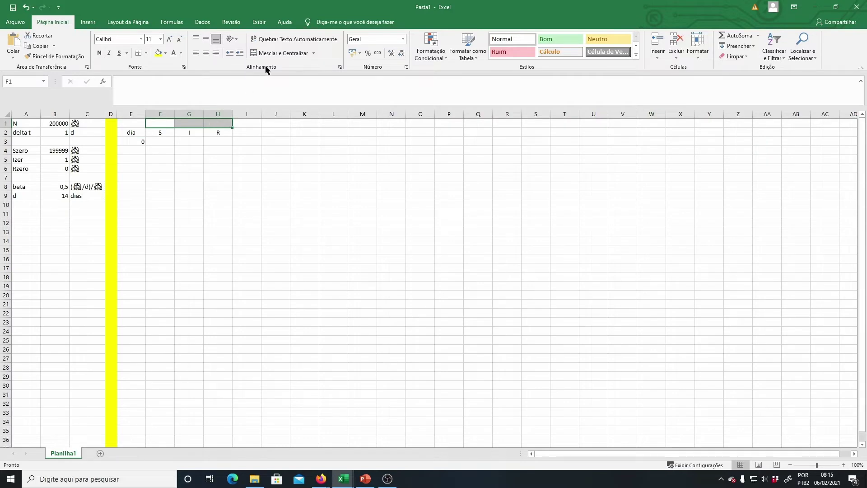
left_click(278, 52)
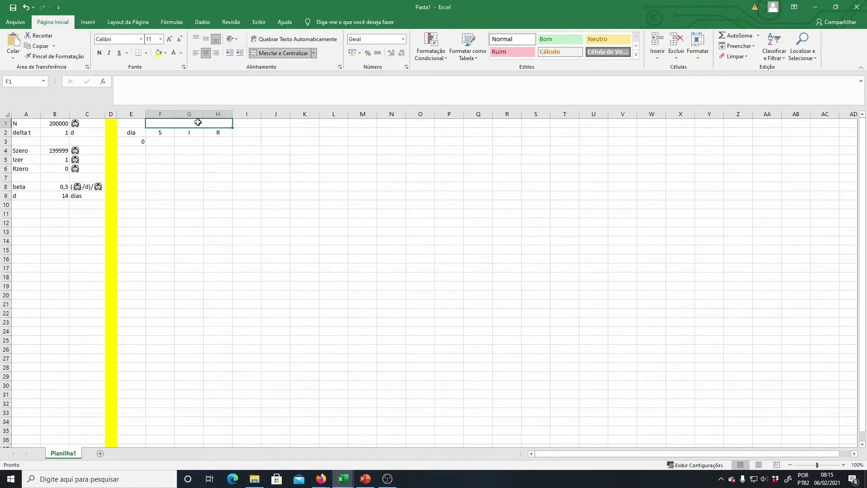
type("atual")
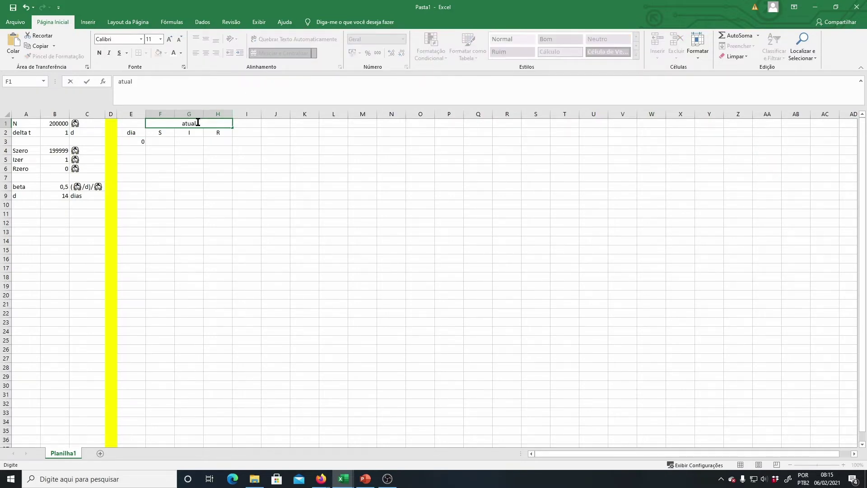
key("Tab")
- Enter the title variações in I1 and merge and centre it across I1:L1
left_click_drag(248, 121, 329, 121)
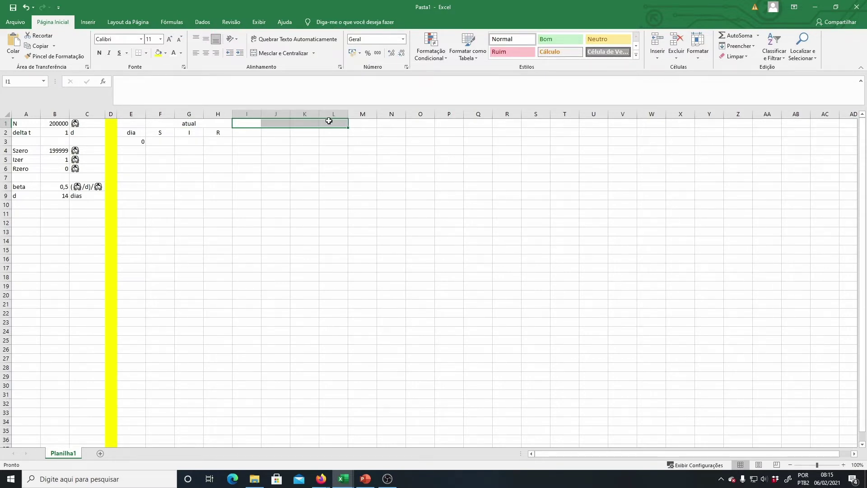
type("variações")
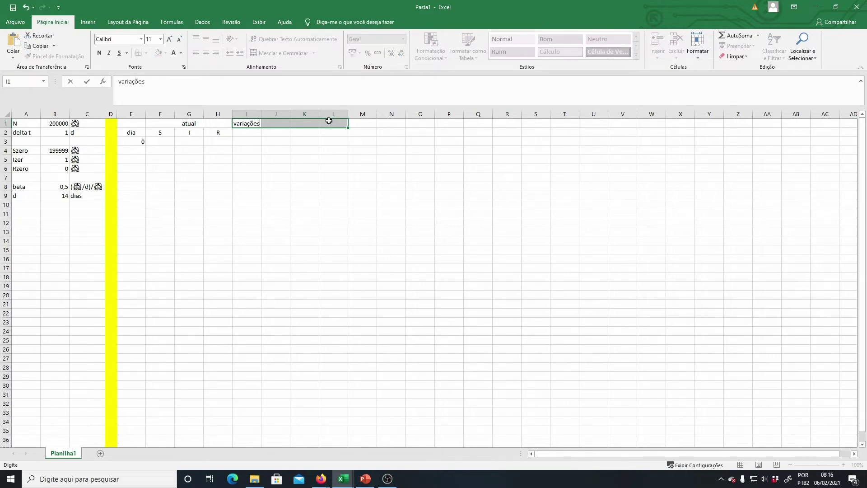
key("Tab")
left_click(276, 53)
- Enter the title próxima in M1 and merge and centre it across M1:O1
left_click_drag(357, 122, 416, 121)
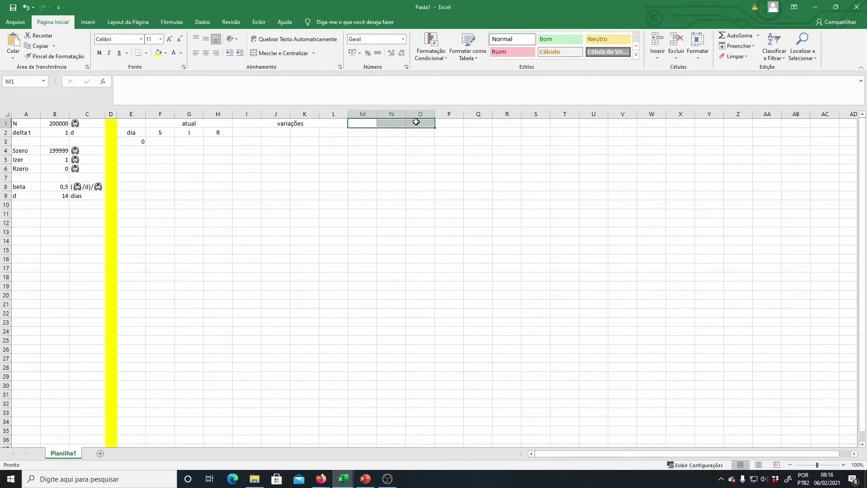
type("próxima")
key("Tab")
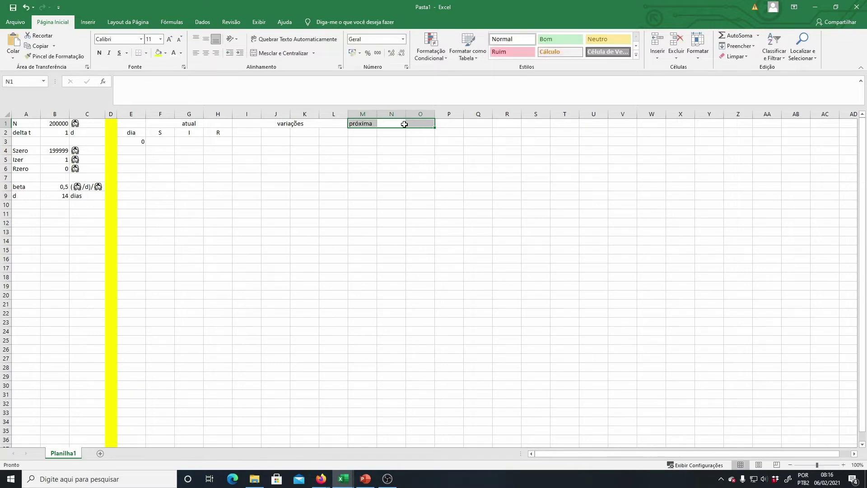
left_click(285, 54)
- Fill the atual title with yellow, the variações title with light blue and the próxima title with light orange
left_click(188, 123)
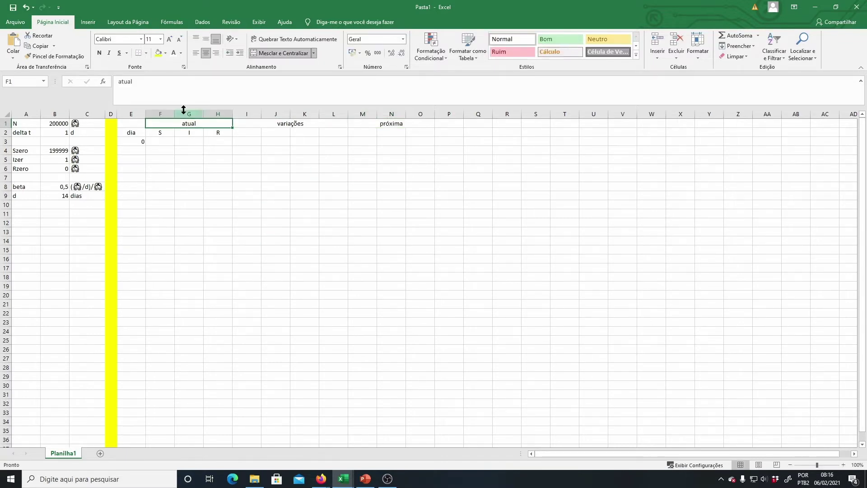
left_click(159, 53)
left_click(270, 124)
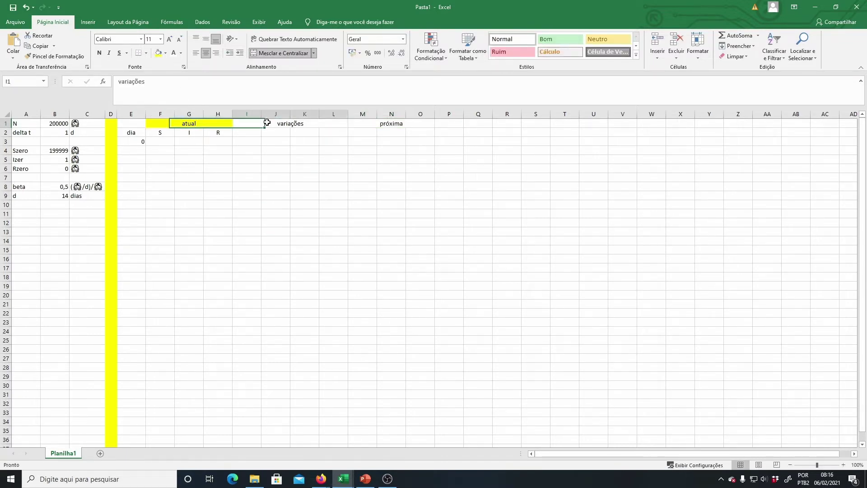
left_click(166, 52)
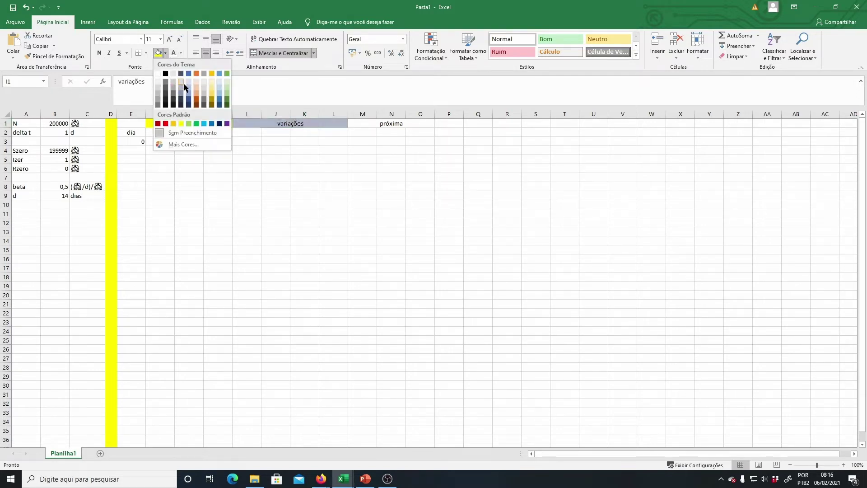
left_click(204, 124)
left_click(391, 123)
left_click(166, 53)
left_click(196, 91)
left_click(305, 196)
- Add the headers dS, dR and dI in I2:K2 under the variações title
left_click(253, 132)
type("dS")
key("Tab")
type("dR")
key("Tab")
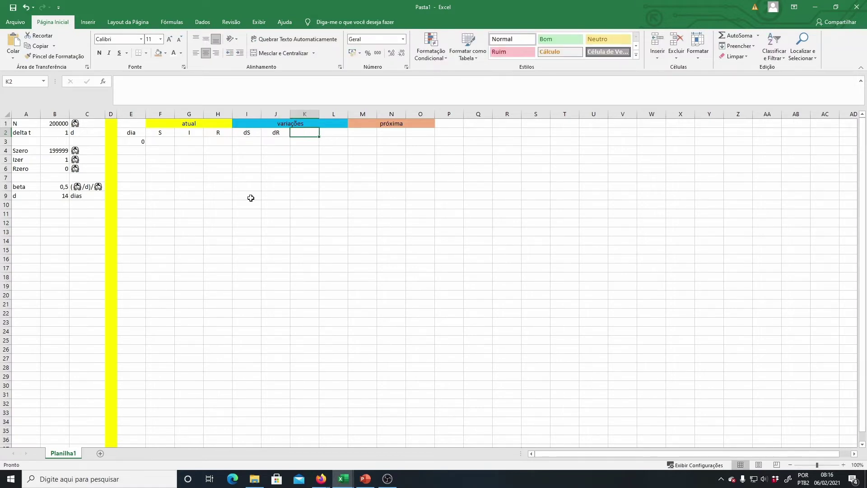
type("dI")
key("Return")
- Delete the surplus column L from the variações block
left_click(333, 113)
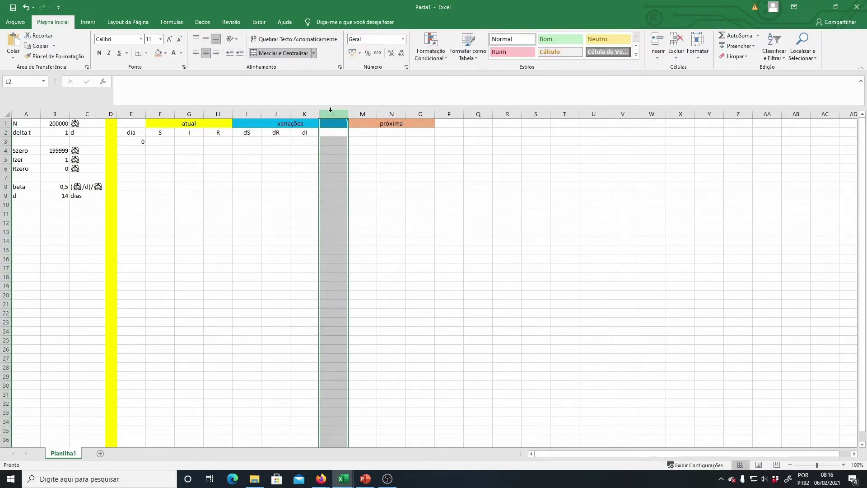
right_click(334, 114)
left_click(359, 186)
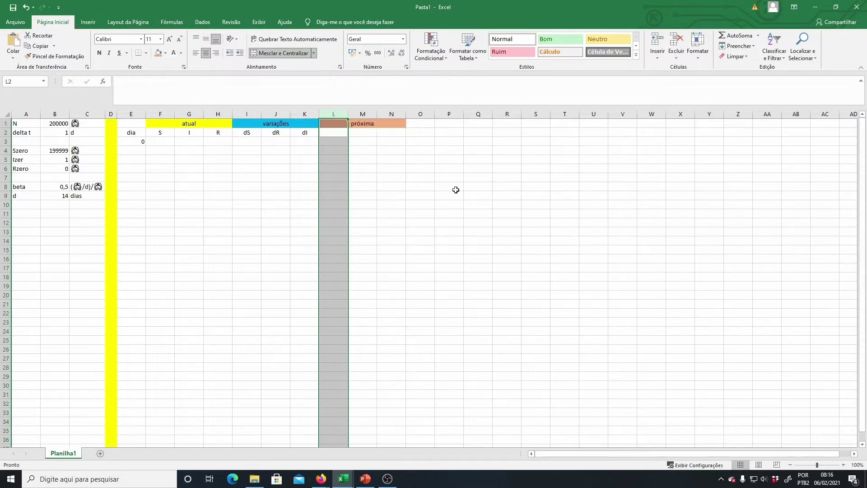
left_click(451, 188)
- Add the headers S, I and R in L2:N2 under the próxima title
left_click(334, 132)
type("D")
key("BackSpace")
type("S")
key("Tab")
type("R")
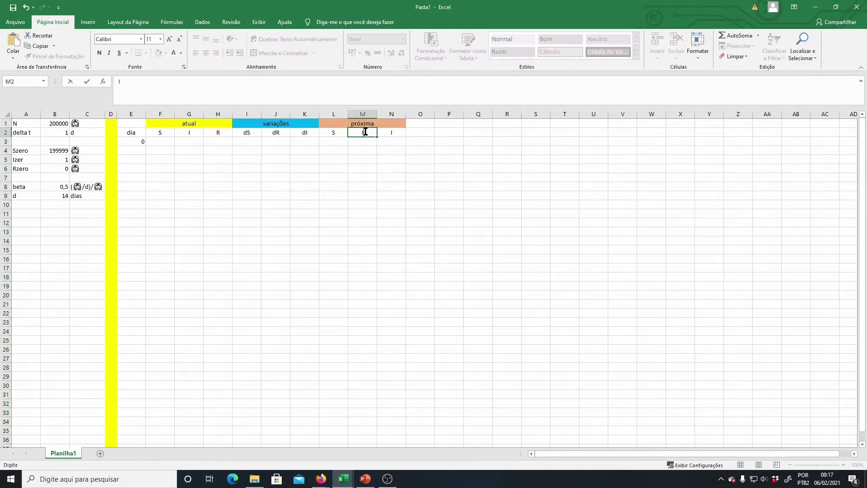
key("Tab")
type("R")
key("Return")
left_click(420, 231)
- Define the name N for cell B1, which holds the population value
left_click(55, 123)
left_click(28, 81)
type("NN")
key("BackSpace")
key("Return")
- Define the name deltat for cell B2 and the name Szero for cell B4
left_click(38, 76)
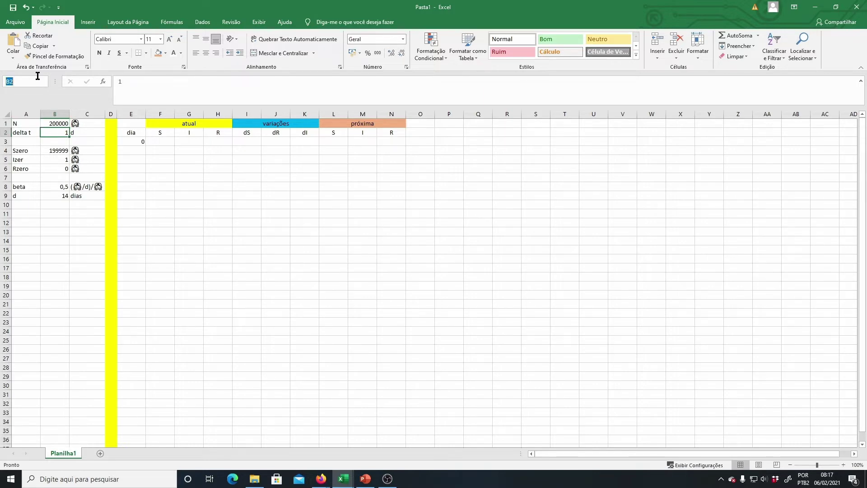
type("B4")
key("Return")
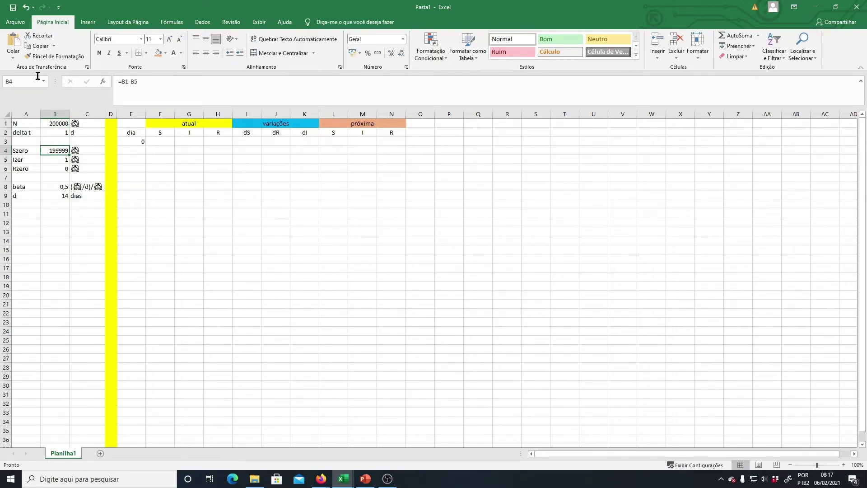
type("Szero")
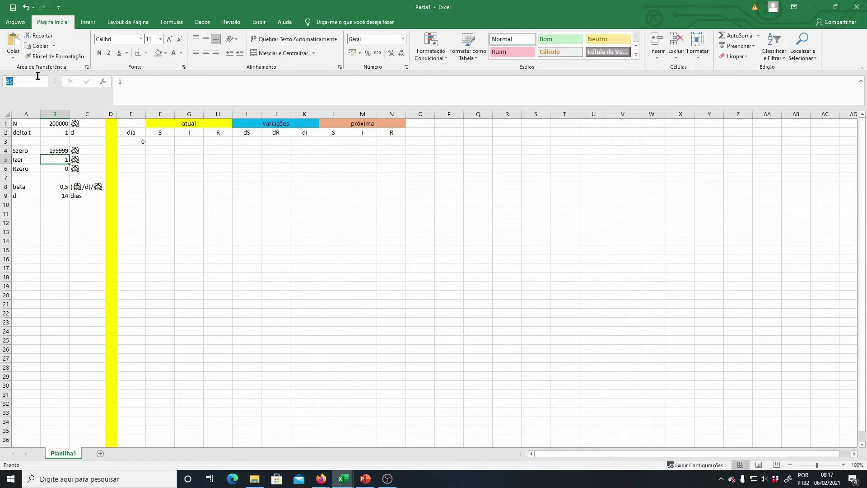
- Define the name Izero for cell B5 and the name Rzero for cell B6
type("B6")
key("Return")
left_click(38, 76)
type("Rzero")
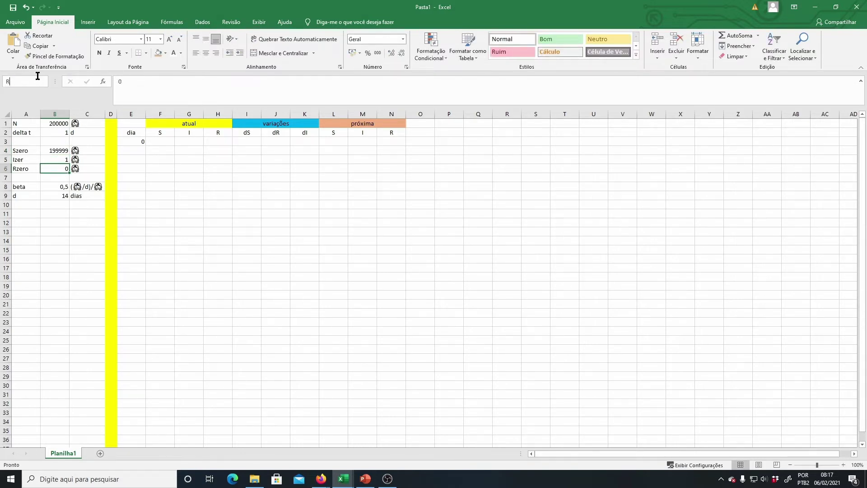
key("Return")
key("Return")
- Correct the label in A5 to Izero
left_click(24, 162)
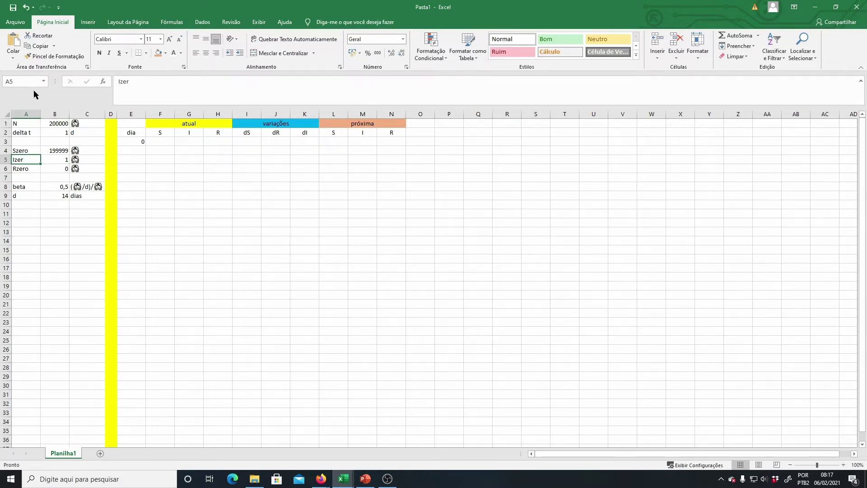
left_click(132, 82)
key("BackSpace")
type("o")
- Define the name beta for cell B8 and the name d for cell B9
left_click(54, 187)
left_click(25, 79)
type("beta")
key("Return")
key("Return")
left_click(26, 79)
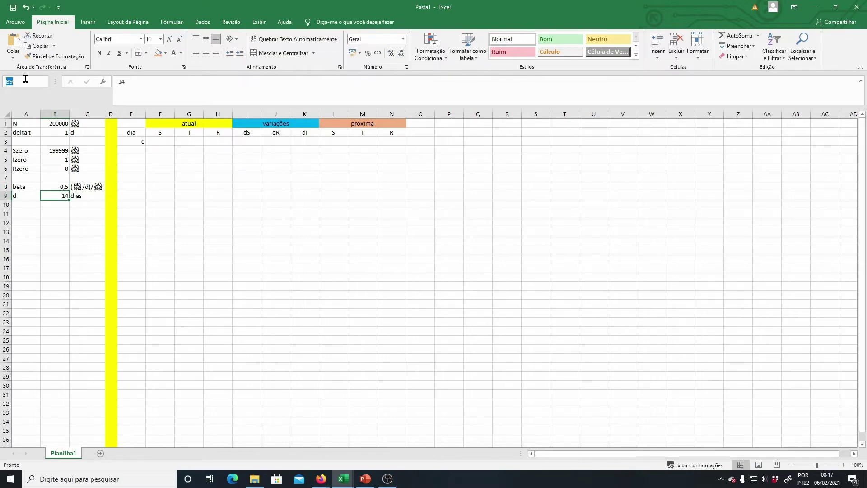
type("d")
key("Return")
key("Return")
key("Up")
key("Up")
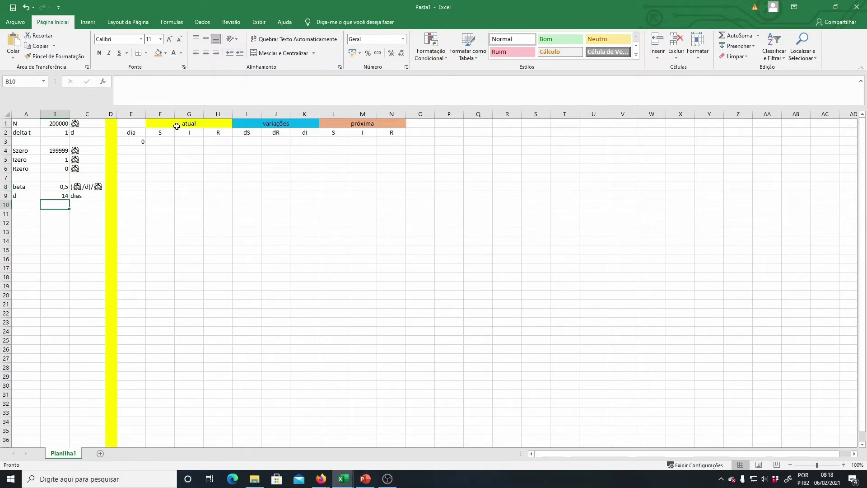
- Fill the day 0 atual values in F3:H3 with the formulas =Szero, =Izero and =Rzero
scroll(176, 125, "up", 6)
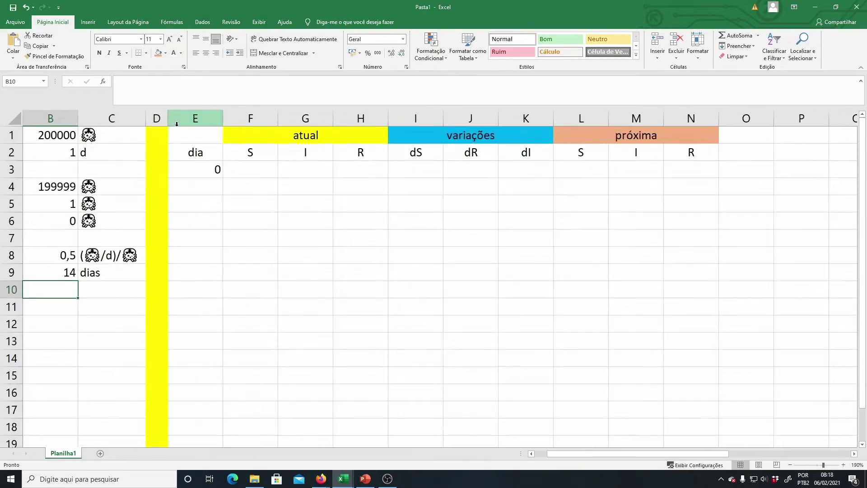
left_click(253, 315)
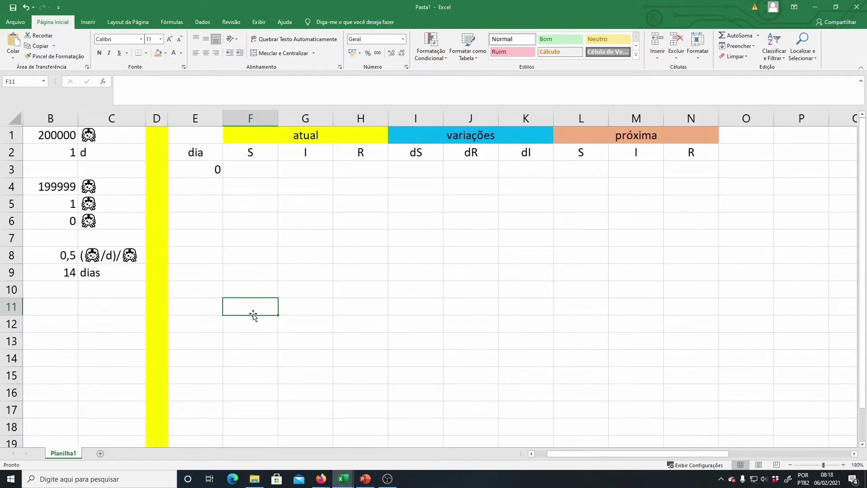
left_click(268, 169)
type("=")
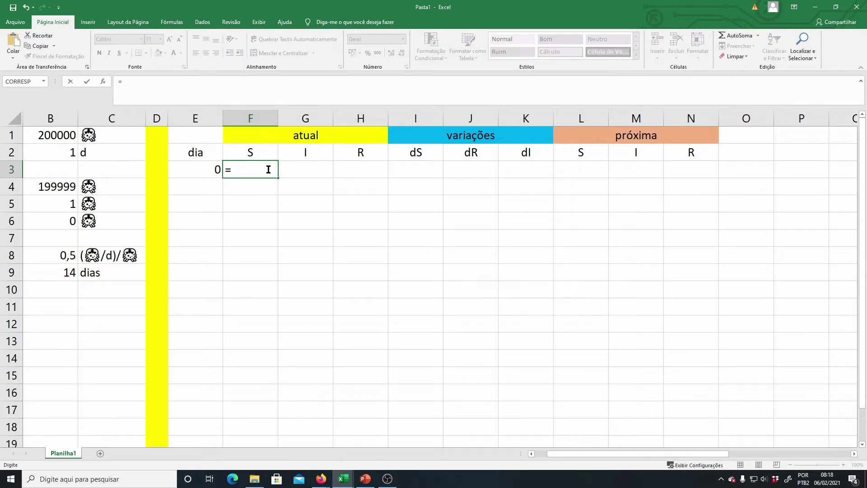
type("Szero")
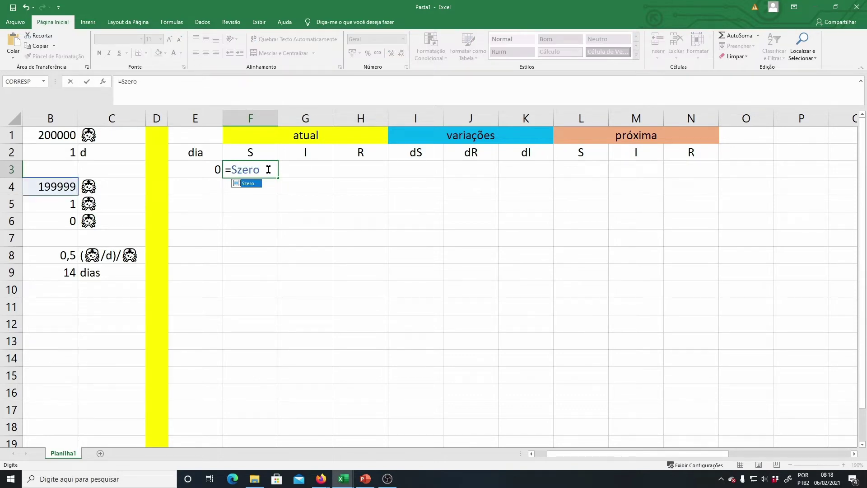
key("Tab")
key("Tab")
type("=Izero")
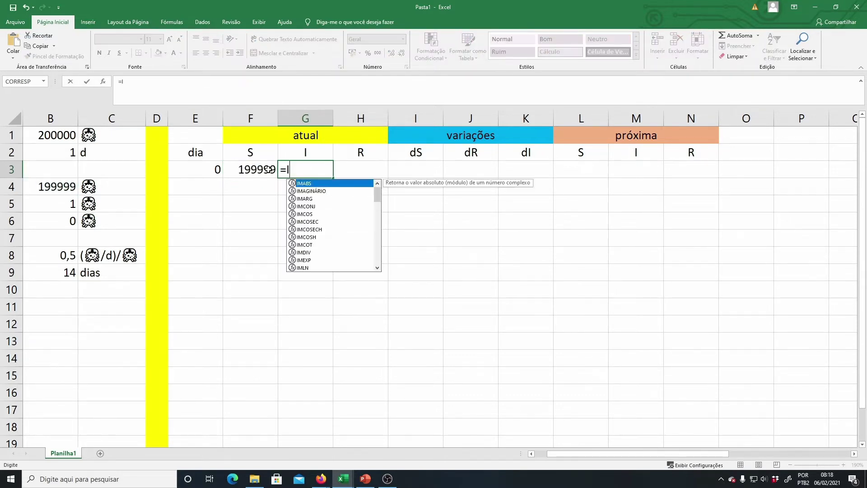
key("Tab")
key("Tab")
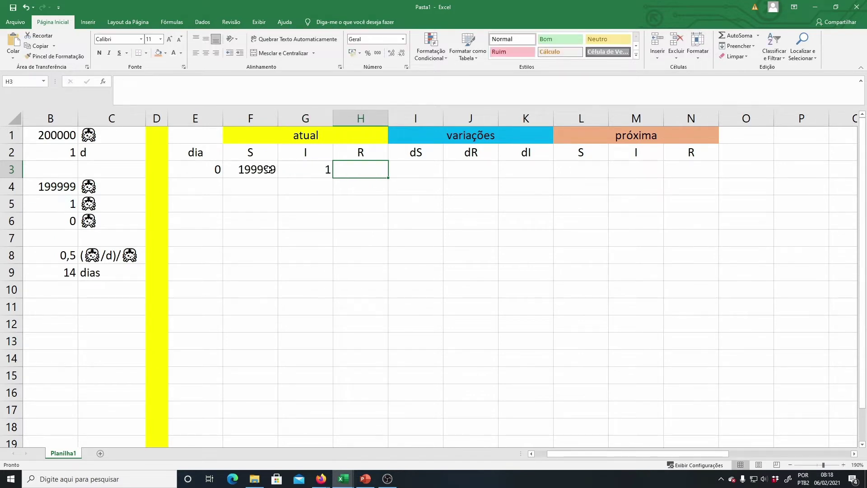
type("=Rzero")
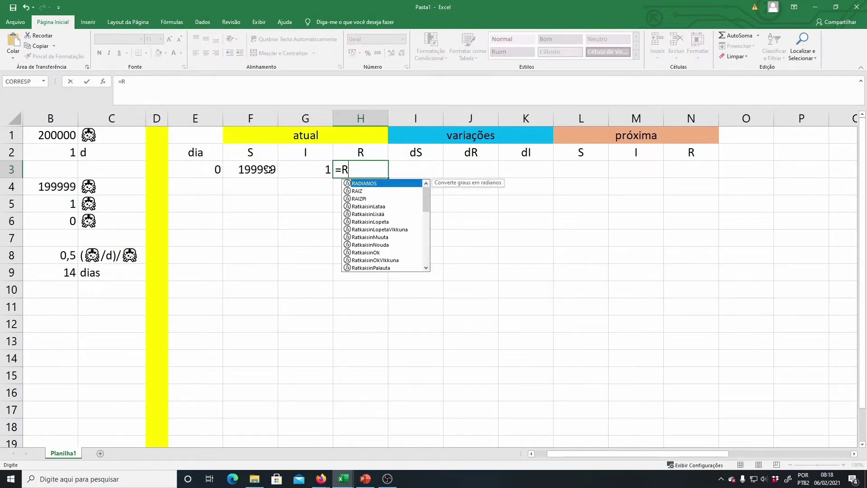
key("Return")
key("Up")
key("Right")
key("Right")
key("shift+Right")
key("shift+Right")
- Switch to the PowerPoint presentation pandemia.pptx and copy the ΔS, ΔI and ΔR equations from slide 14
left_click(399, 287)
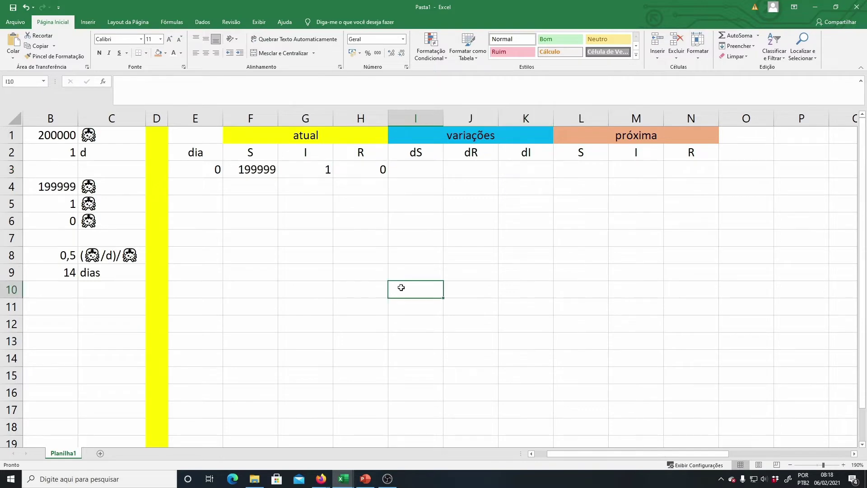
left_click(366, 480)
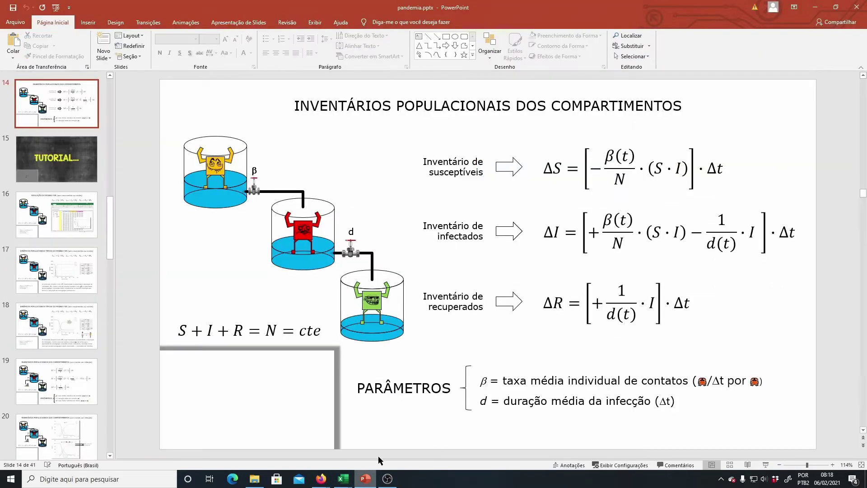
mouse_move(830, 126)
left_mouse_down()
mouse_move(810, 154)
mouse_move(516, 347)
left_mouse_up()
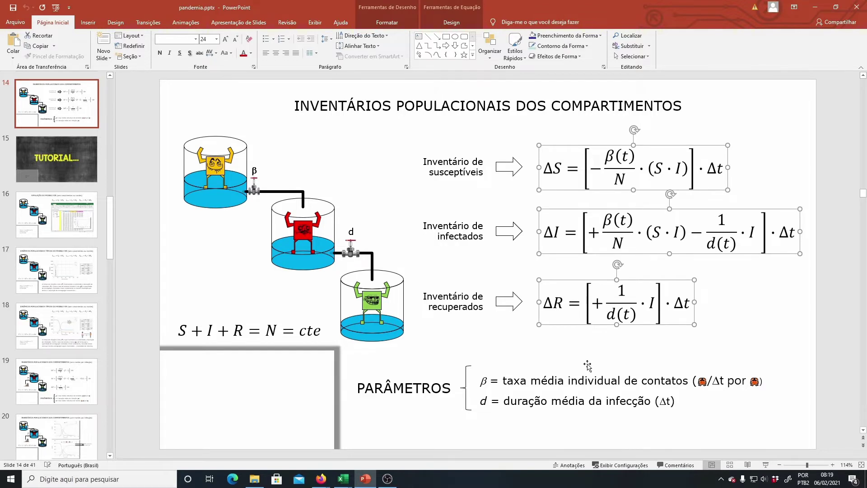
- Return to Excel, paste the copied equations as a picture and place it below the variações block, around rows 7 to 15
key("alt+Tab")
left_click(13, 58)
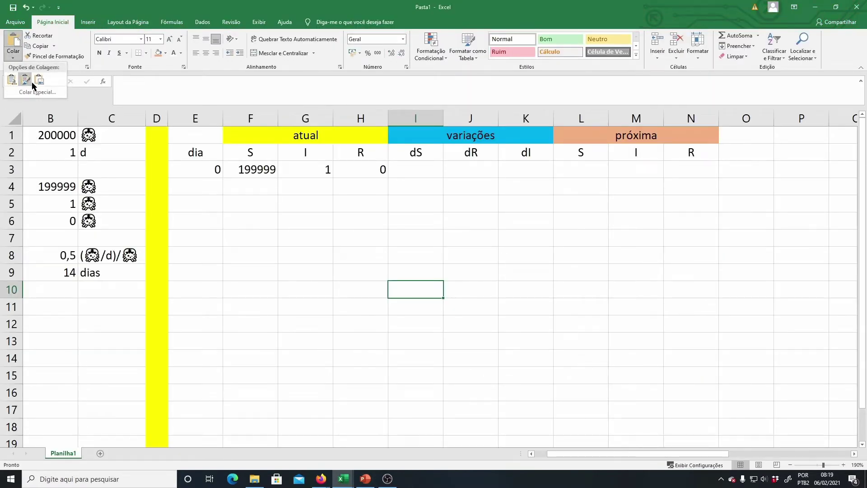
left_click(25, 82)
left_click_drag(377, 273, 394, 226)
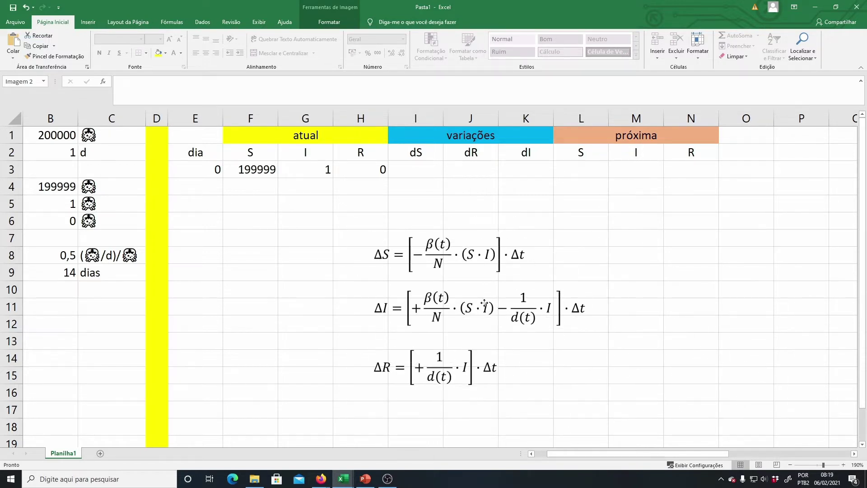
- Enter the dS formula =(-beta/N*F3*G3)*deltat in I3
left_click(416, 170)
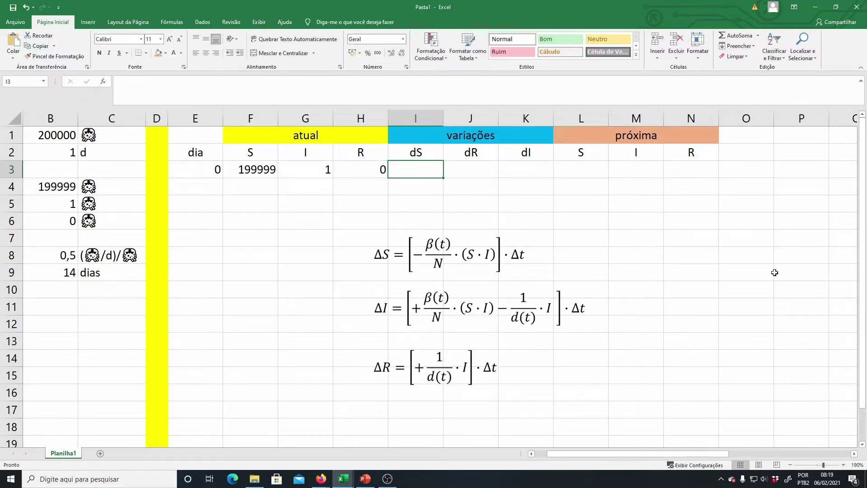
type("=(-")
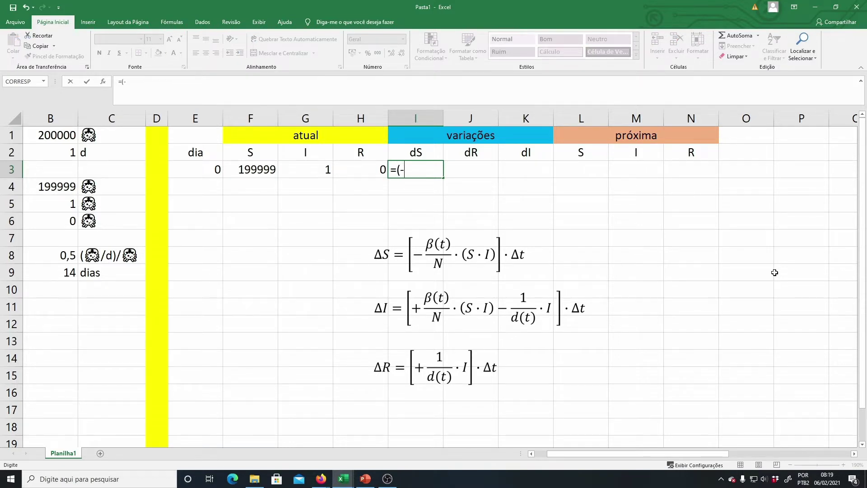
type("beta")
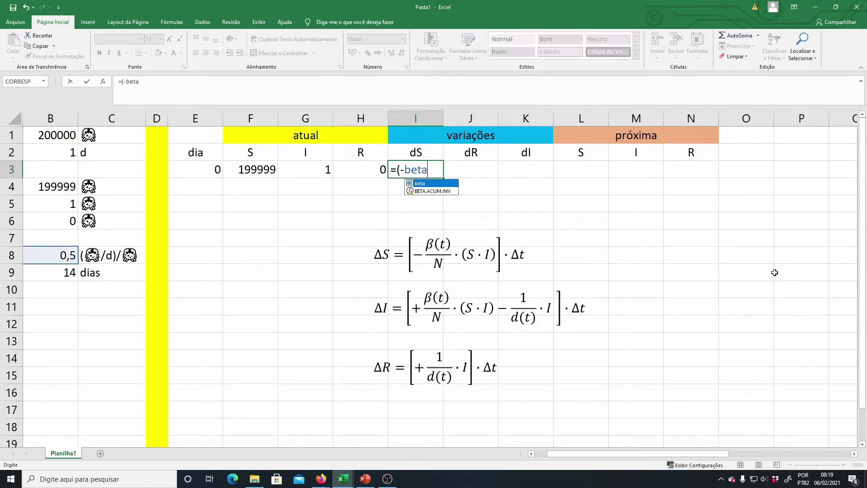
type("/")
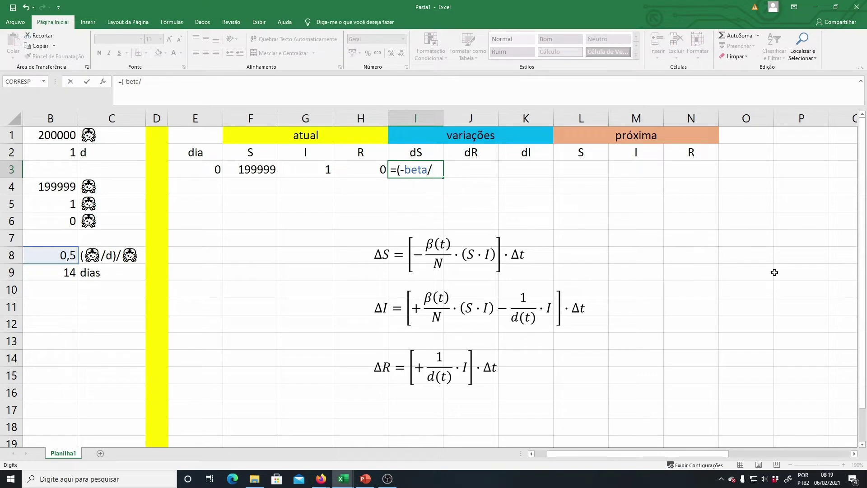
type("N")
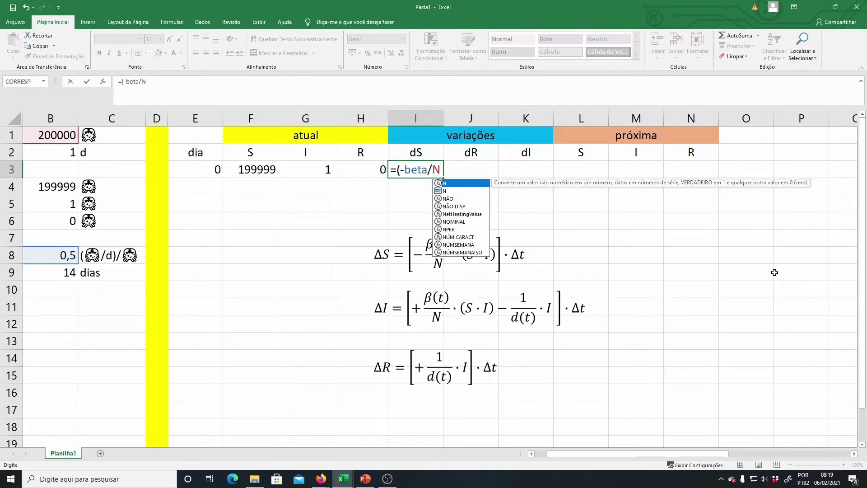
type("*")
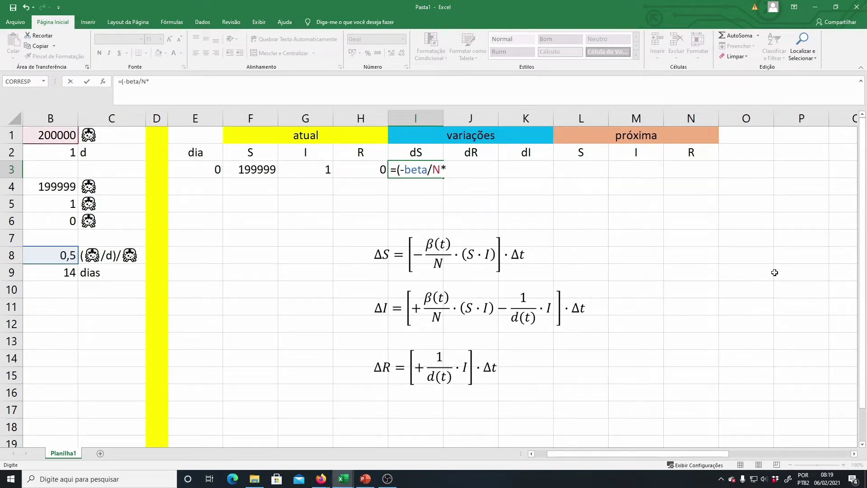
left_click(253, 169)
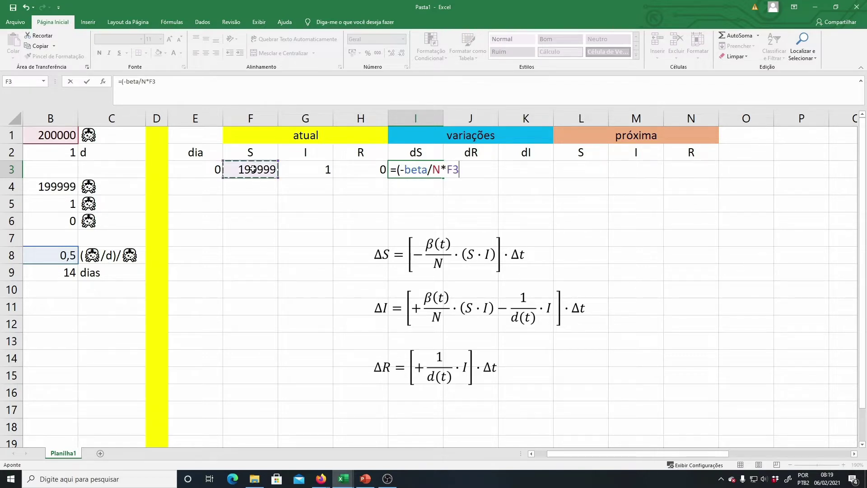
type("*")
left_click(316, 169)
type(")")
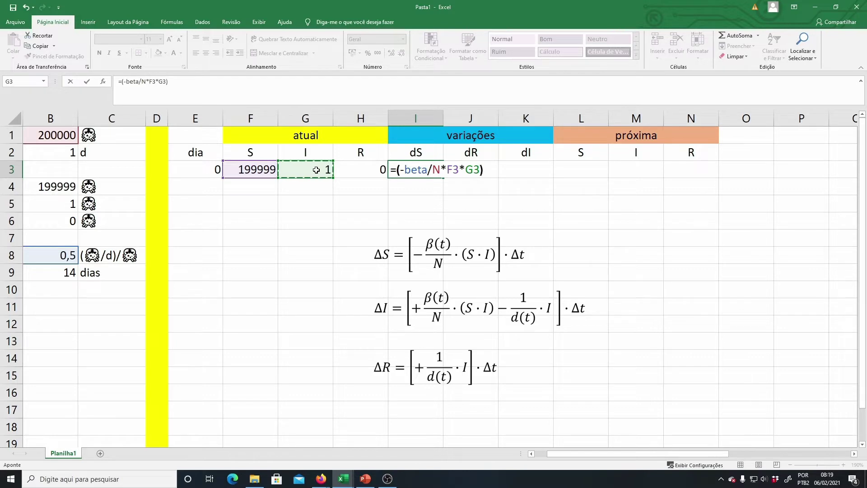
type("*del")
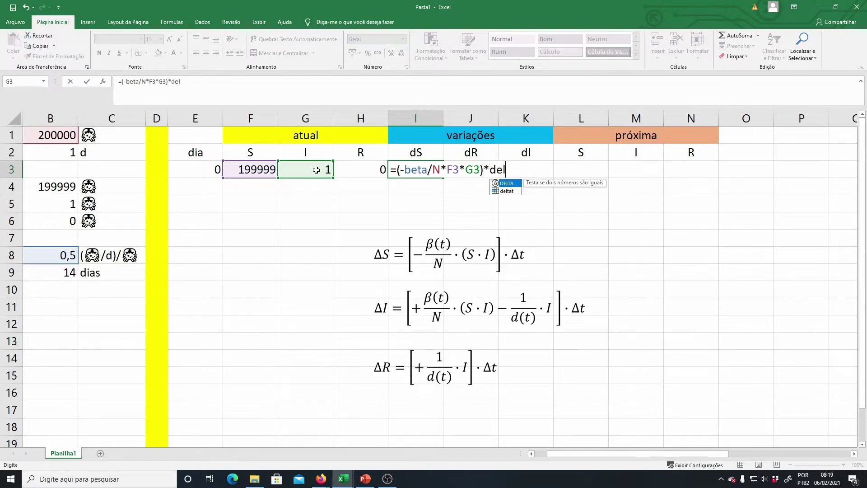
type("tat")
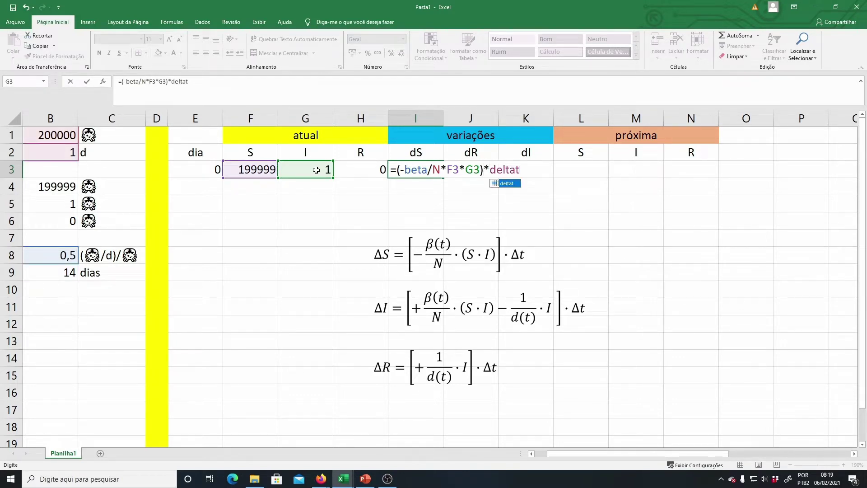
key("Return")
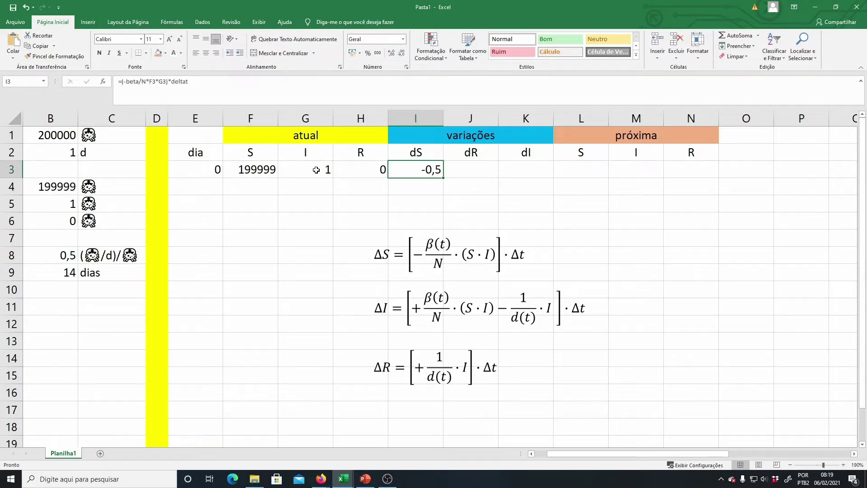
- Enter the ΔI equation in J3 as =(+beta/N*F3*G3-1/d*G3)*deltat
key("Right")
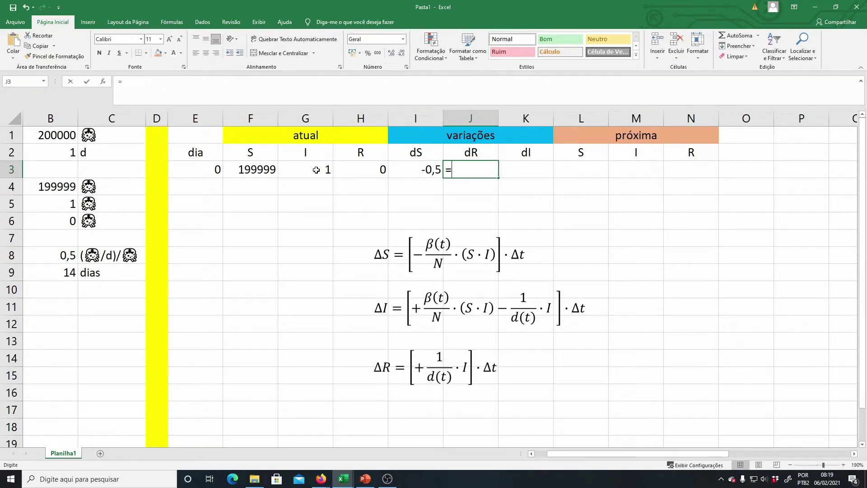
type("=(+bet")
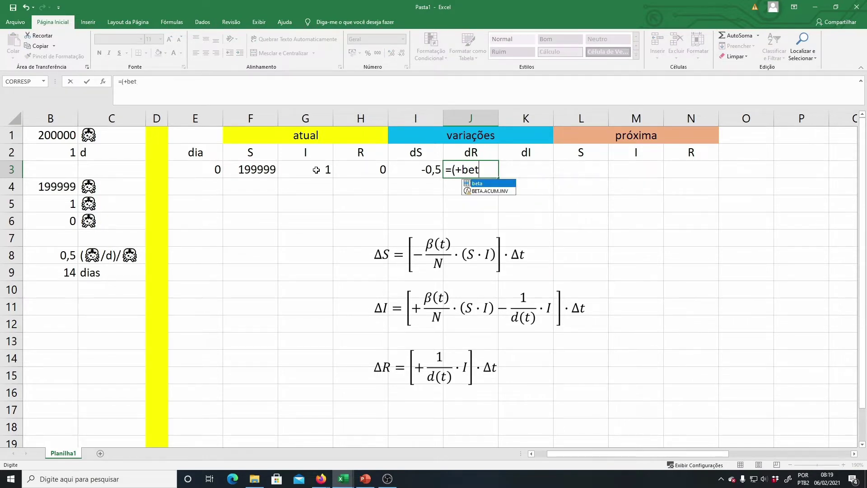
type("a/")
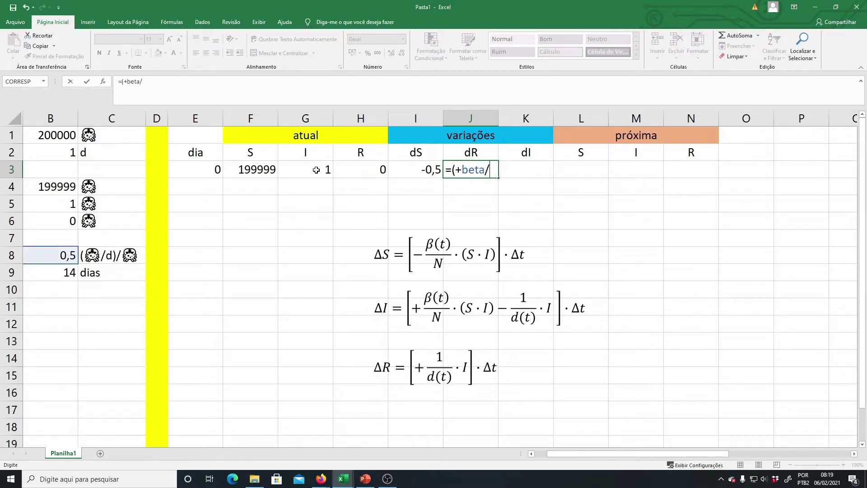
type("N*")
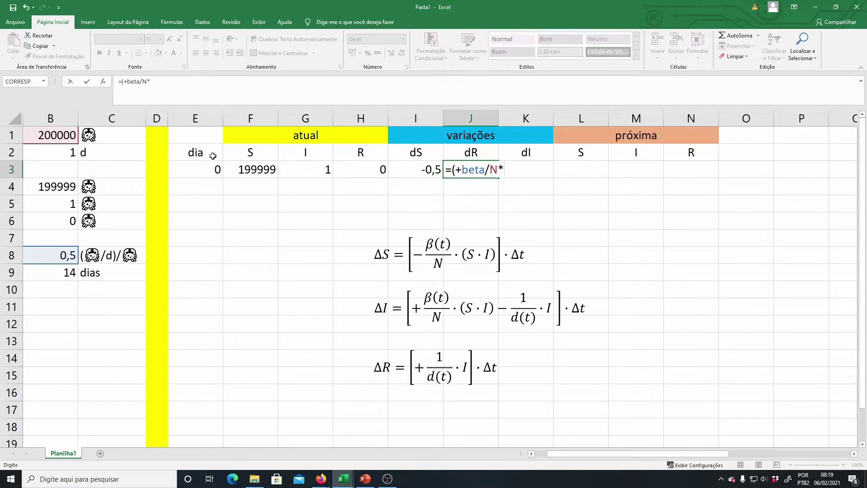
left_click(255, 170)
type("*")
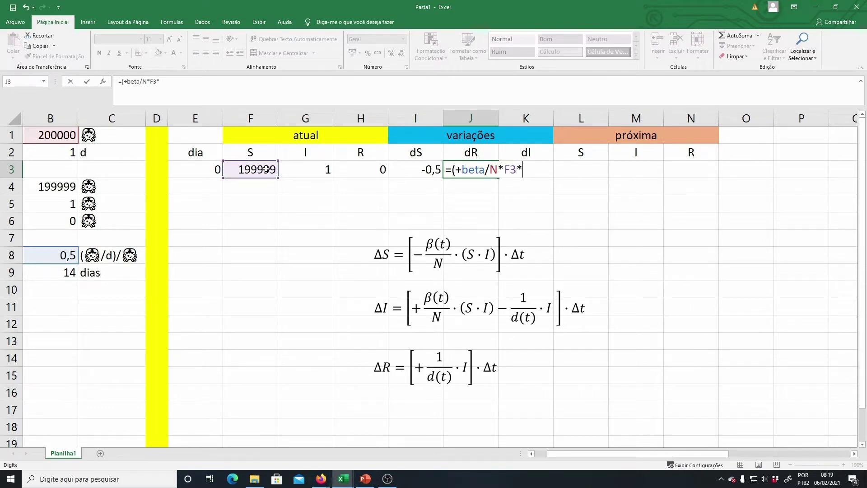
left_click(304, 169)
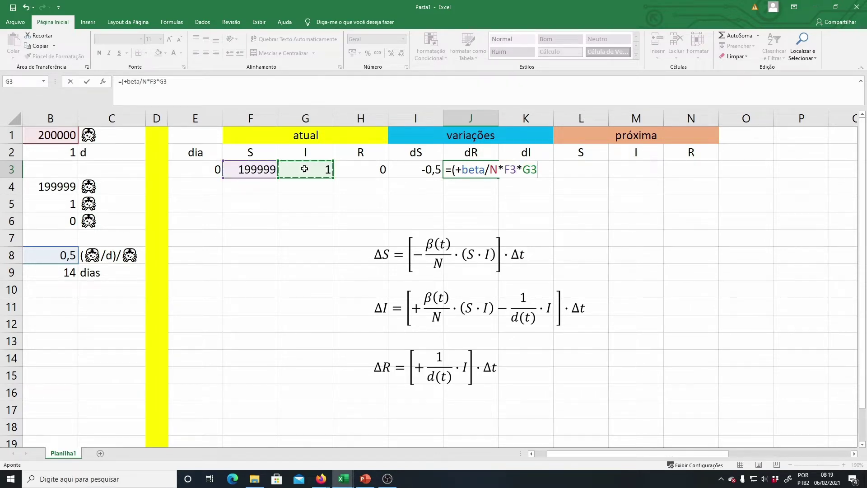
type("-1/d")
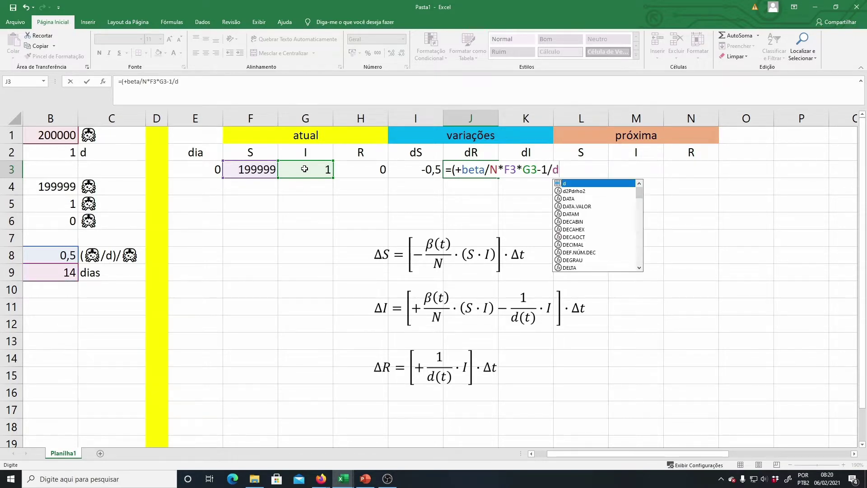
type("*")
left_click(305, 169)
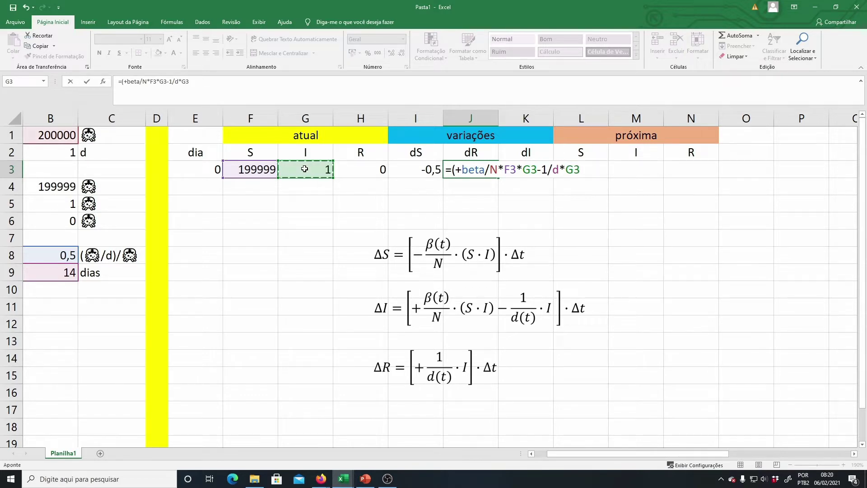
type(")*deltat")
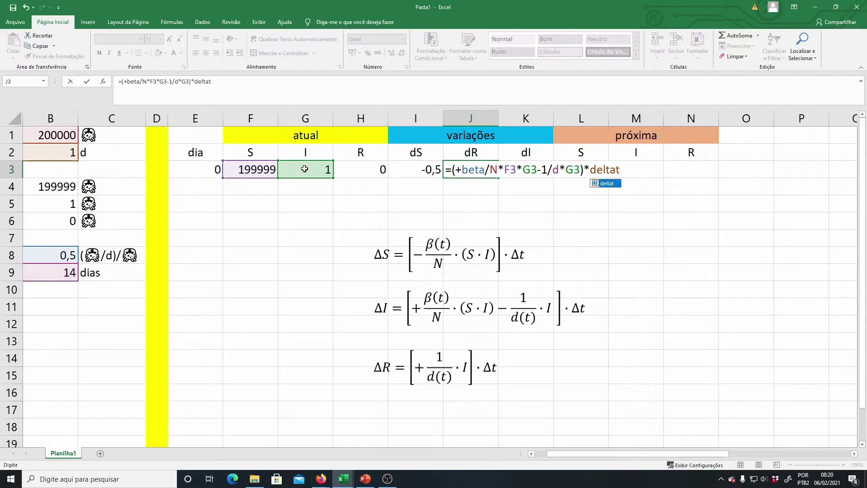
key("Return")
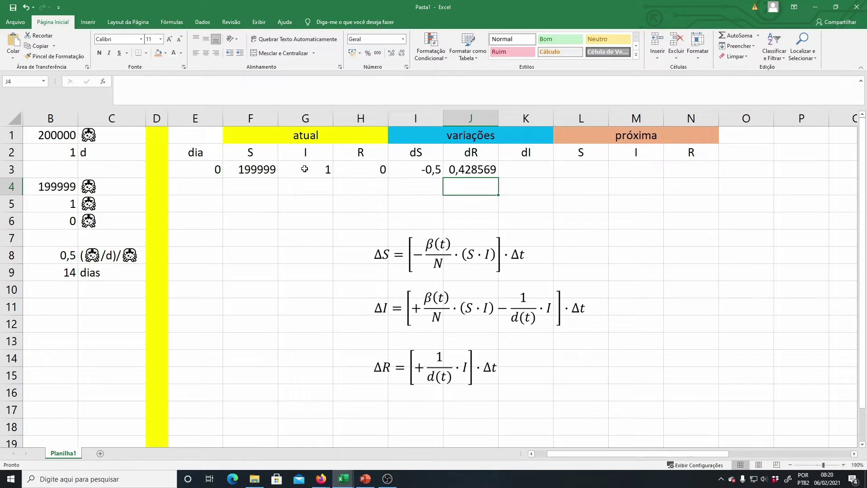
- Enter the ΔR equation in K3 as =(+1/d*G3)*deltat
left_click_drag(591, 455, 567, 458)
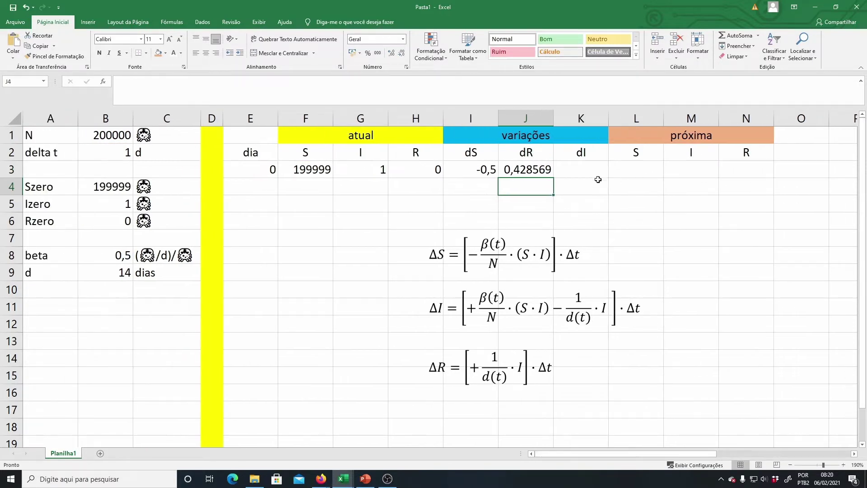
left_click(587, 169)
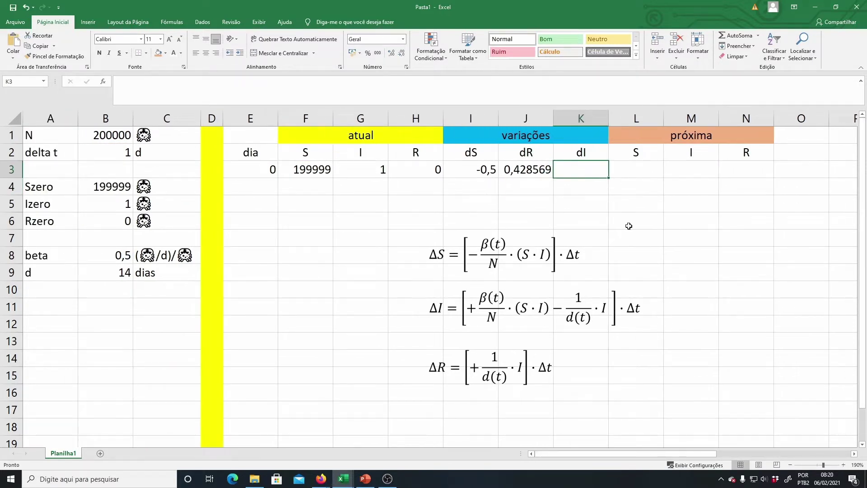
type("=")
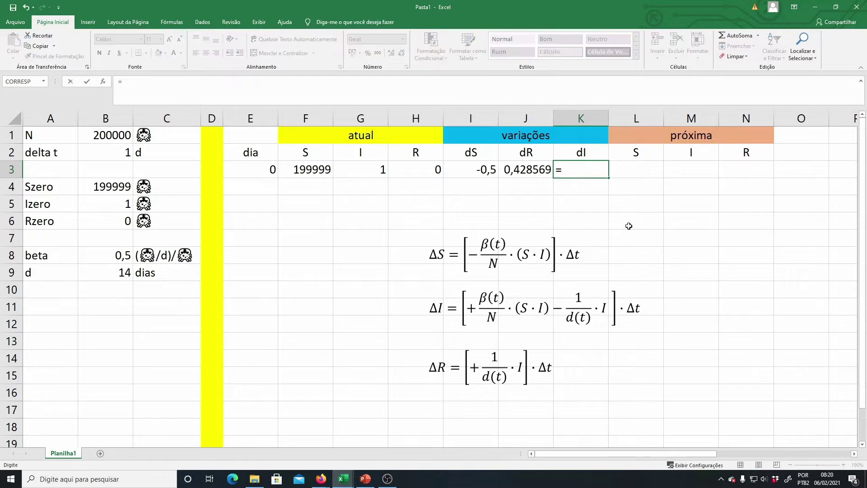
type("(+1/d")
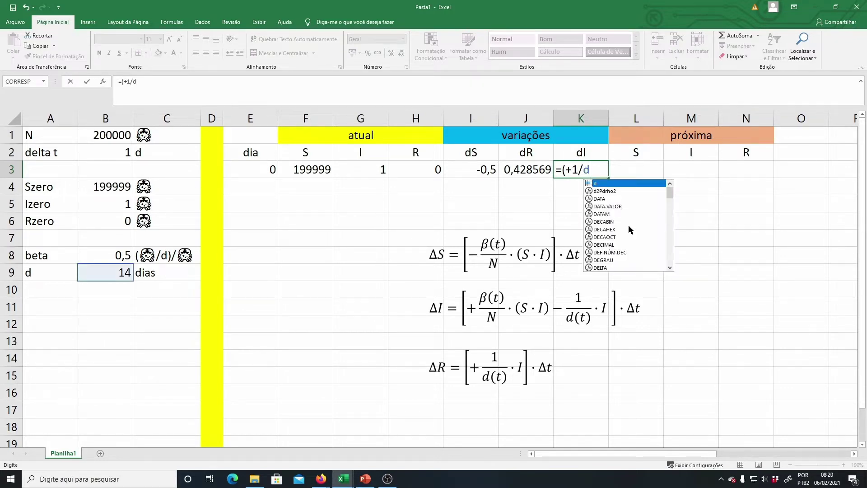
type("*")
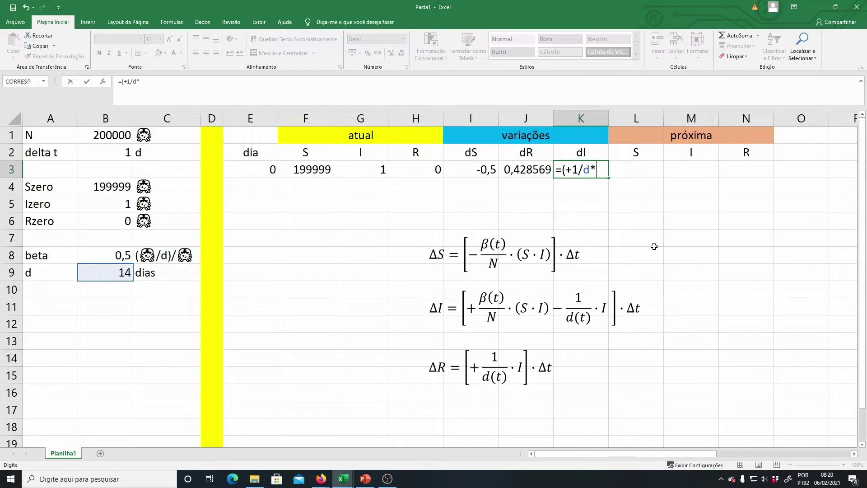
left_click(356, 168)
type(")*del")
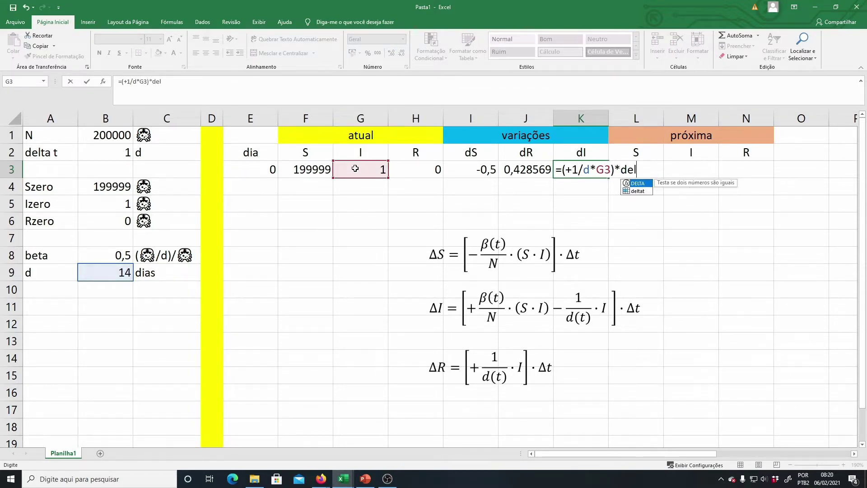
type("tat")
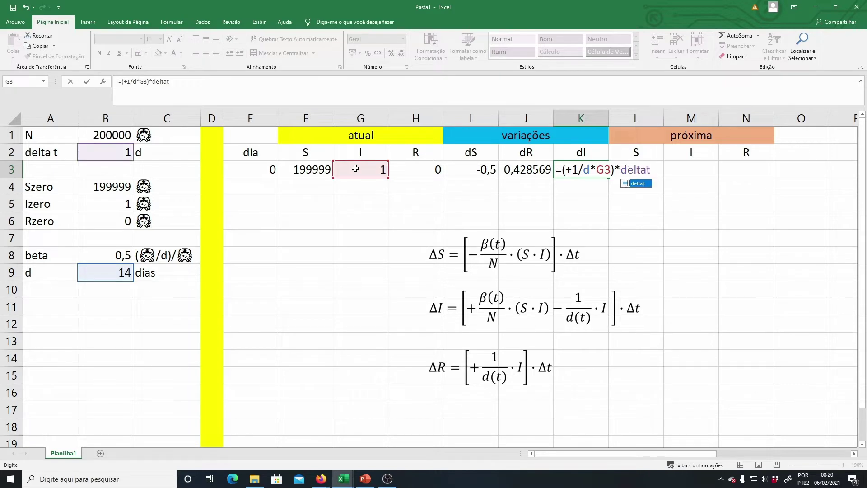
key("Return")
key("Up")
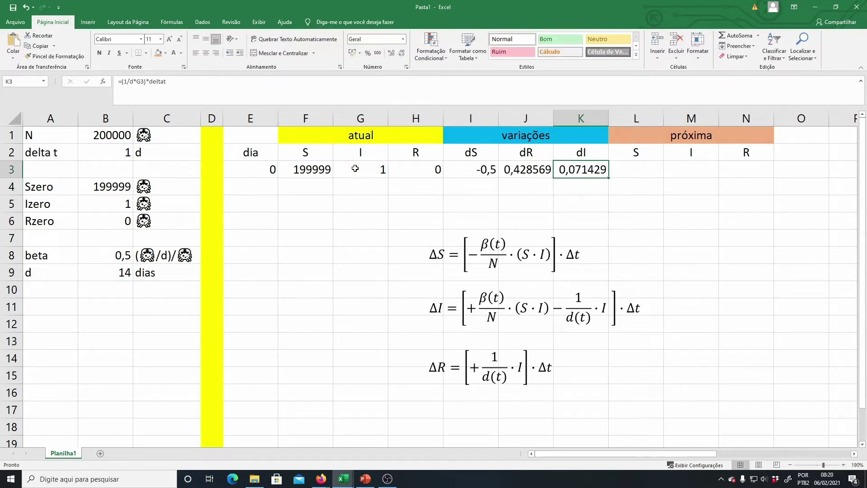
- Enter the next S value in L3 as the current S plus its variation, =F3+I3
key("Right")
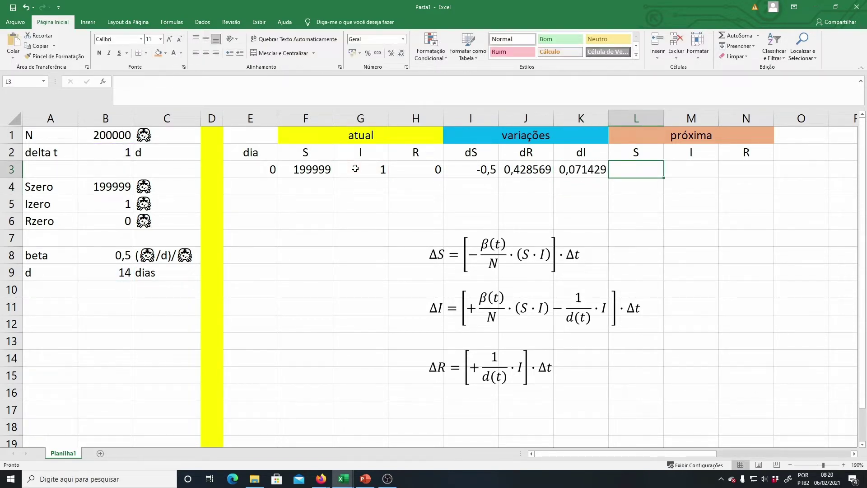
type("=")
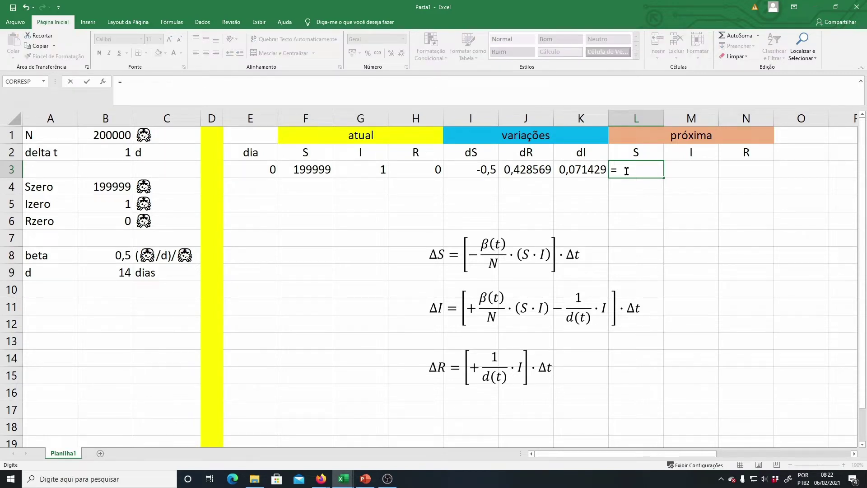
left_click(315, 170)
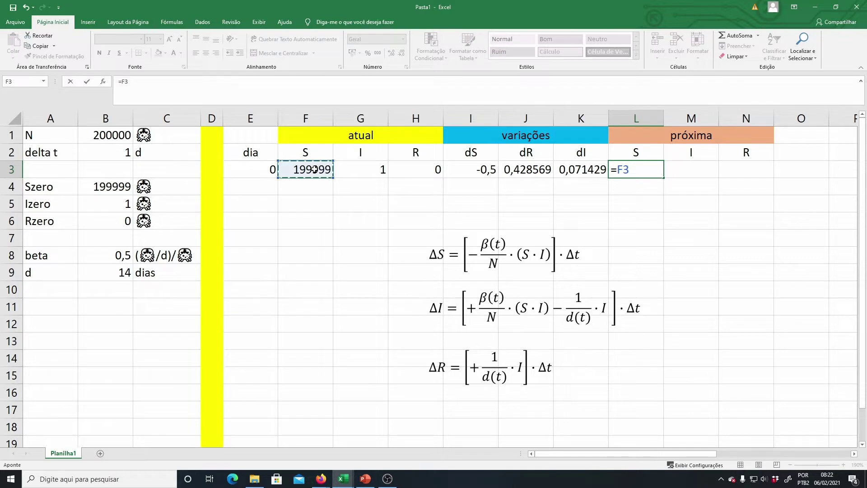
type("+")
left_click(480, 173)
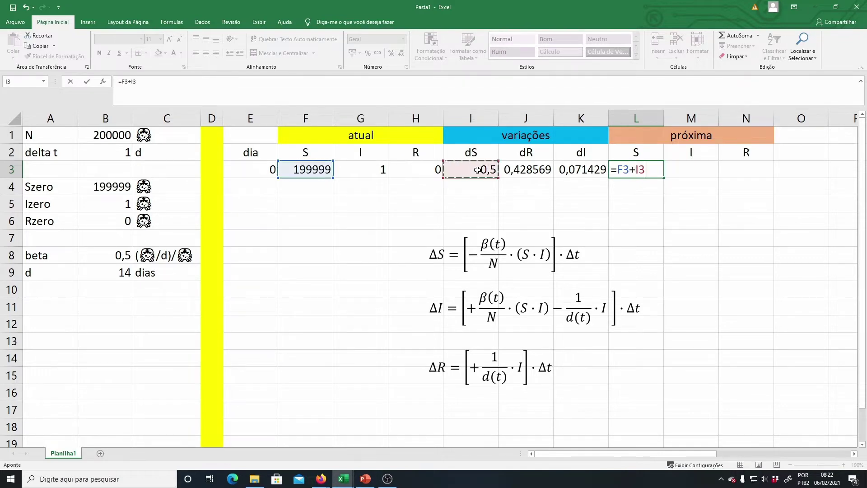
key("Return")
- Limit the L3 formula to between 0 and N by changing it to =mínimo(máximo(F3+I3;0);N)
left_click(628, 170)
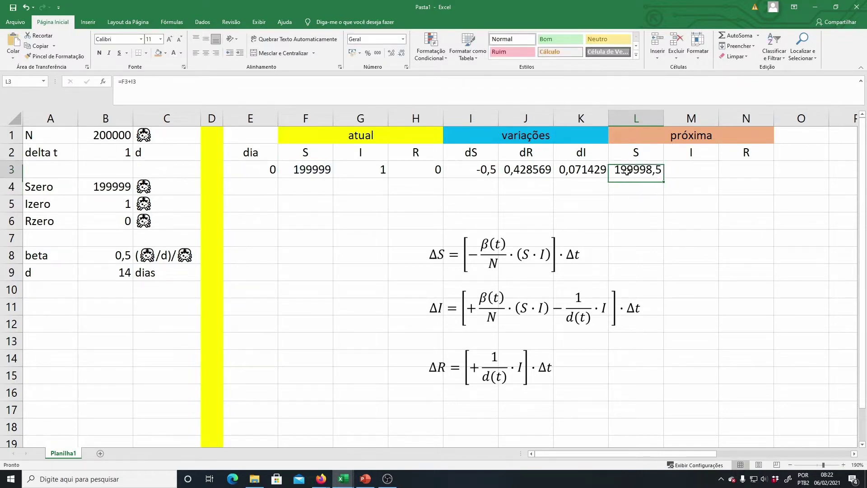
left_click(123, 82)
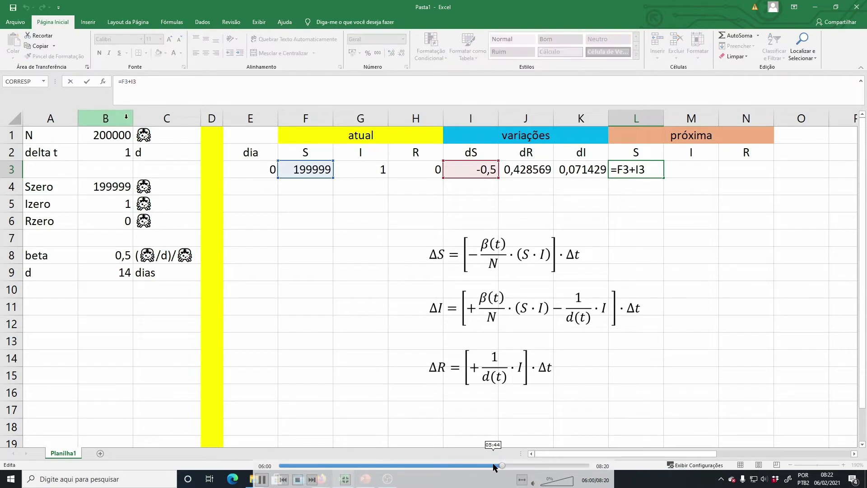
type("máximo(")
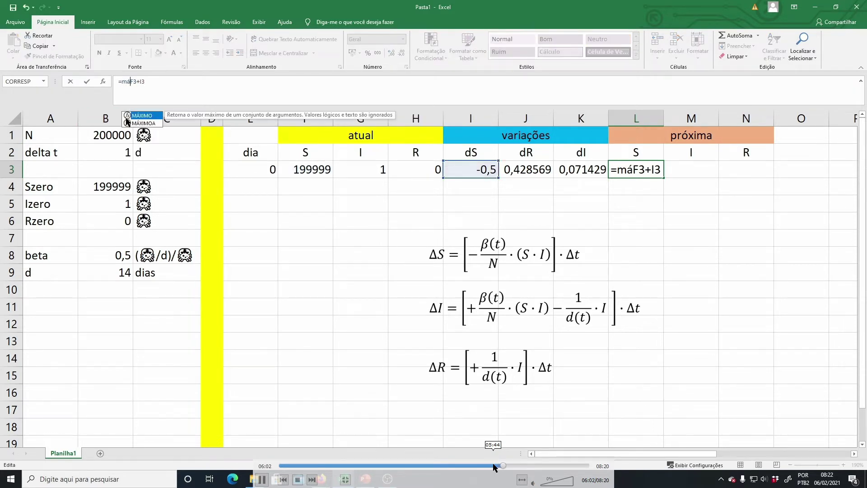
left_click(173, 82)
type(";0)")
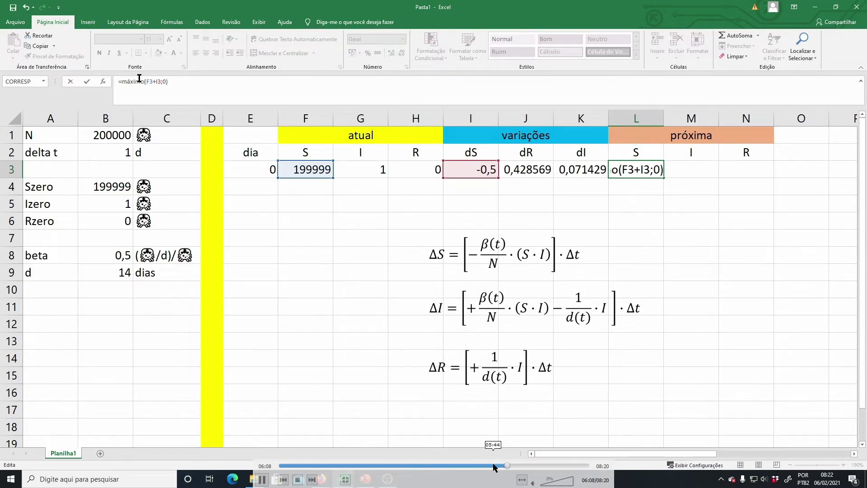
left_click(121, 81)
type("mínimo")
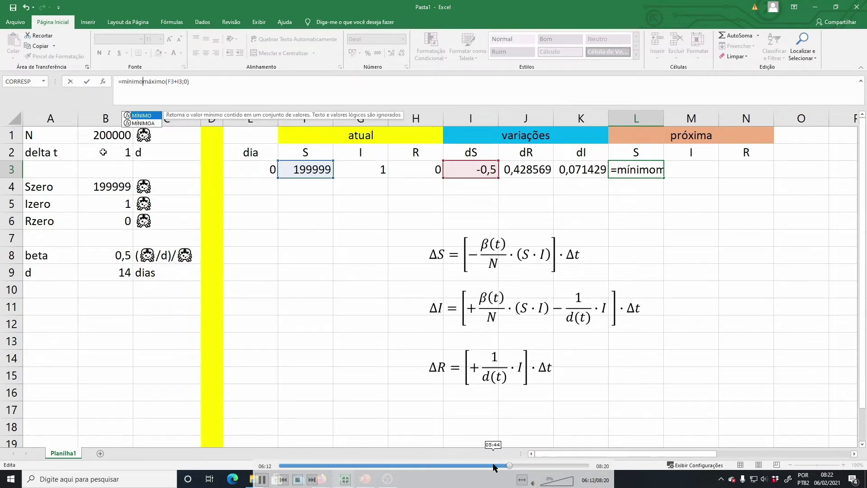
type("(")
left_click(201, 84)
type(";N)")
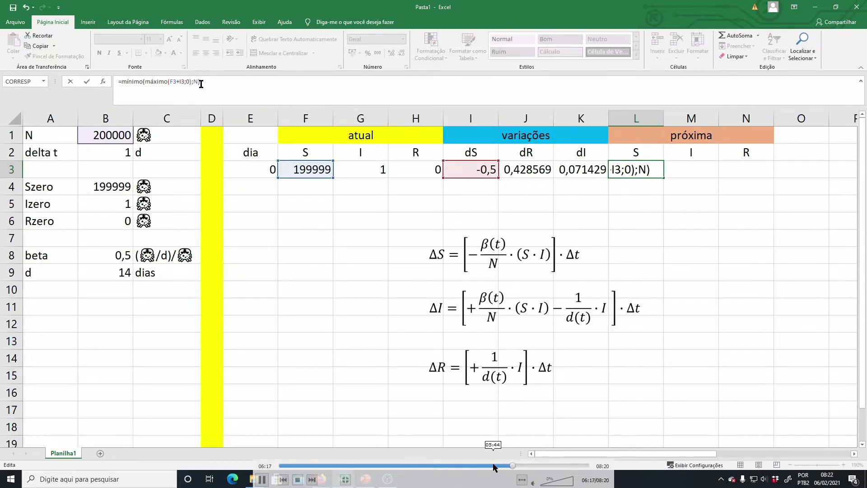
key("Return")
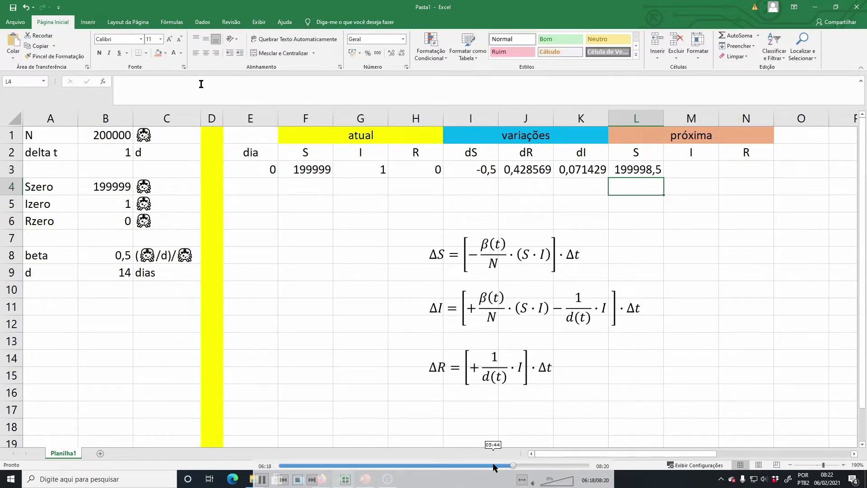
- Fill the L3 formula across to M3:N3 and delete the equations picture below the table
left_click(659, 175)
left_click_drag(663, 178, 770, 177)
left_click(732, 253)
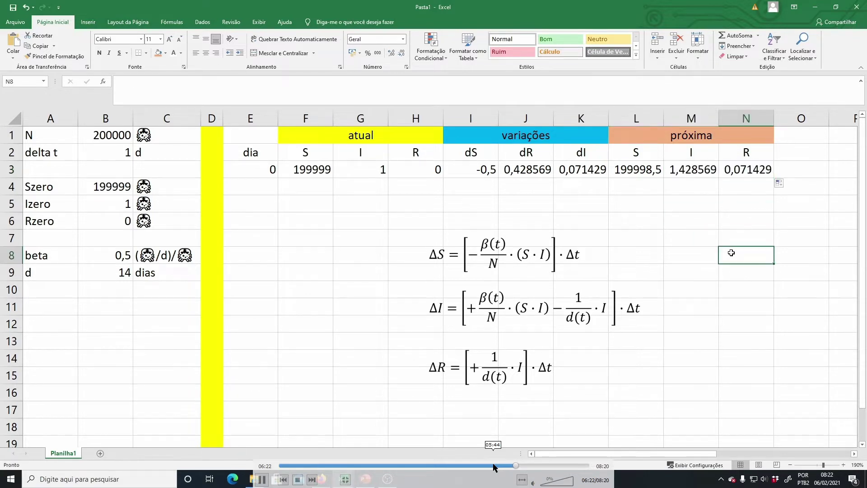
left_click(522, 264)
key("Delete")
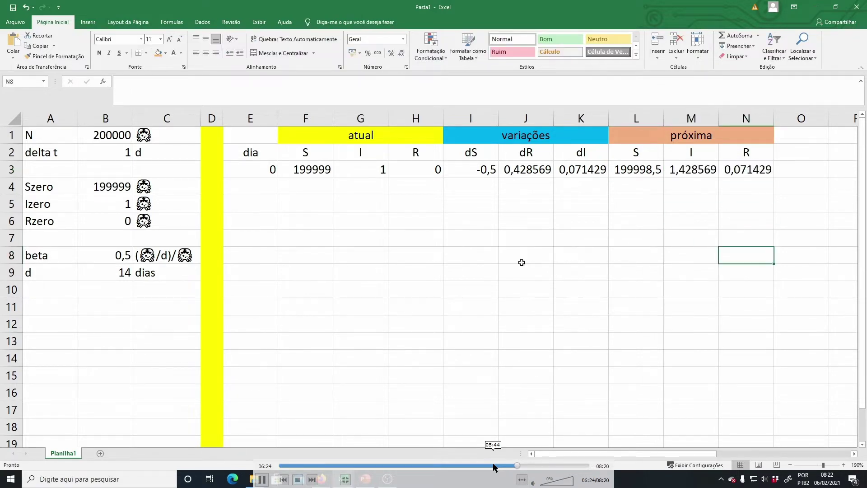
- Enter the next day's formula in E4 as the previous day plus the time step, =E3+deltat
left_click(272, 168)
left_click(252, 187)
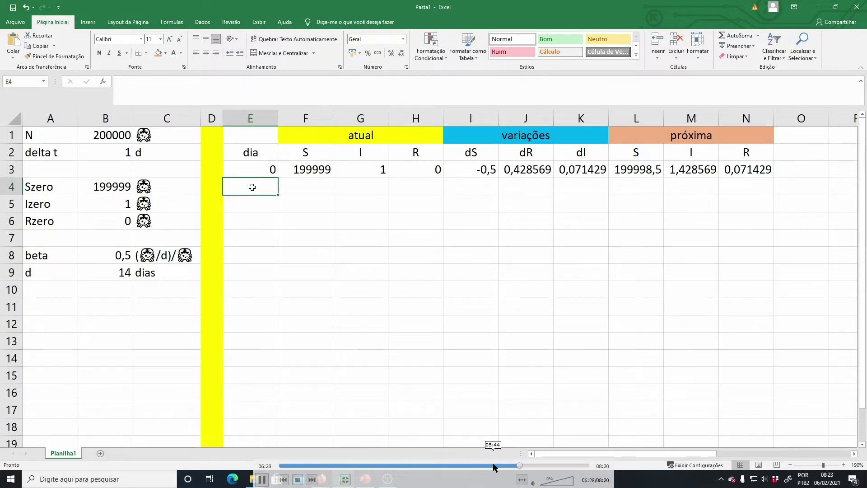
type("=")
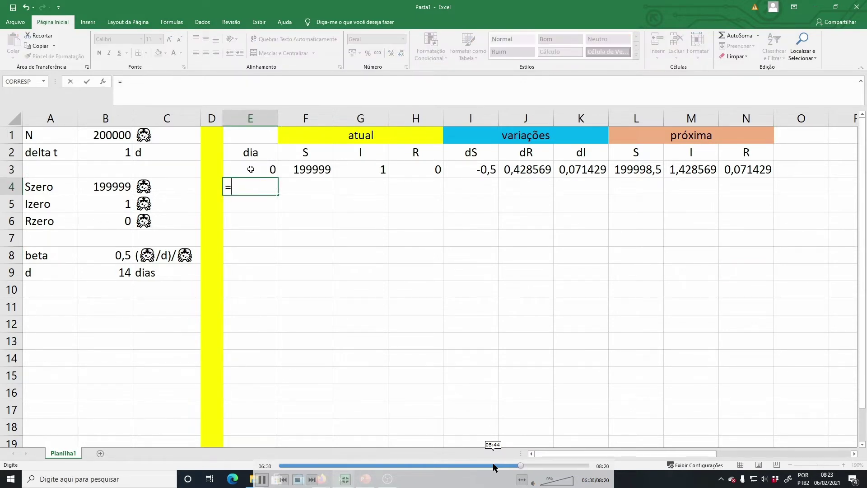
left_click(251, 169)
type("+del")
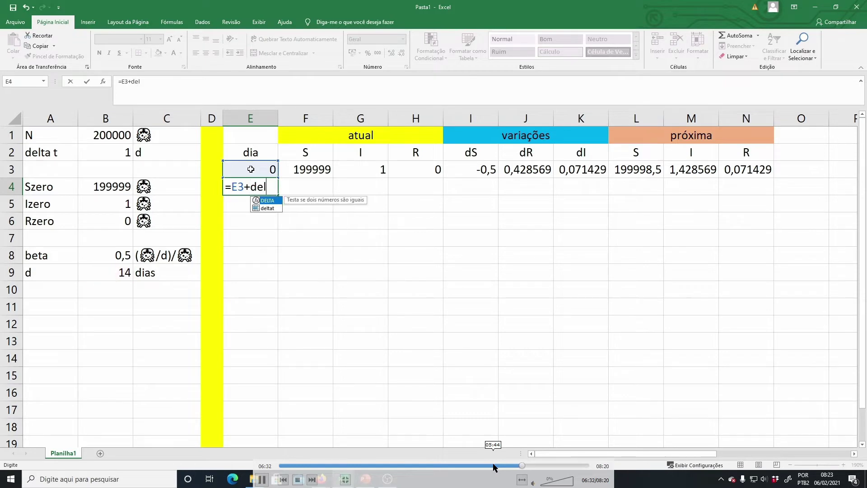
type("tat")
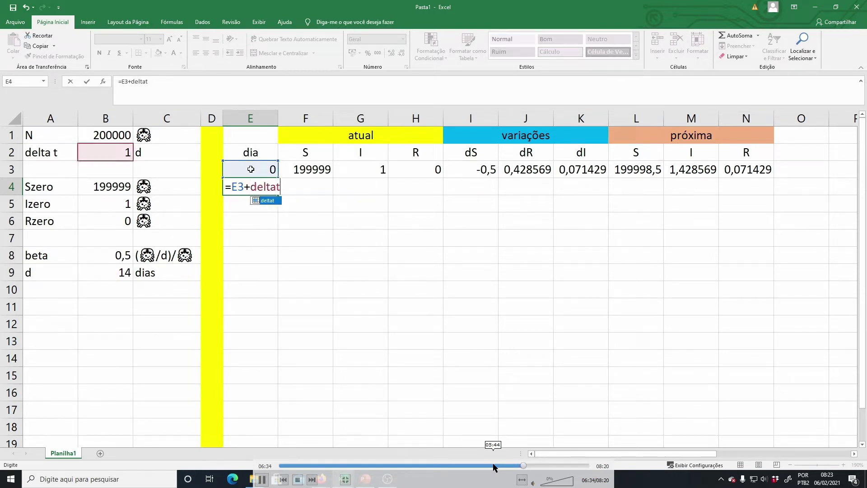
key("Return")
- Set the current S of day 1 in F4 to the previous row's next S value, =L3
left_click(314, 172)
left_click(304, 188)
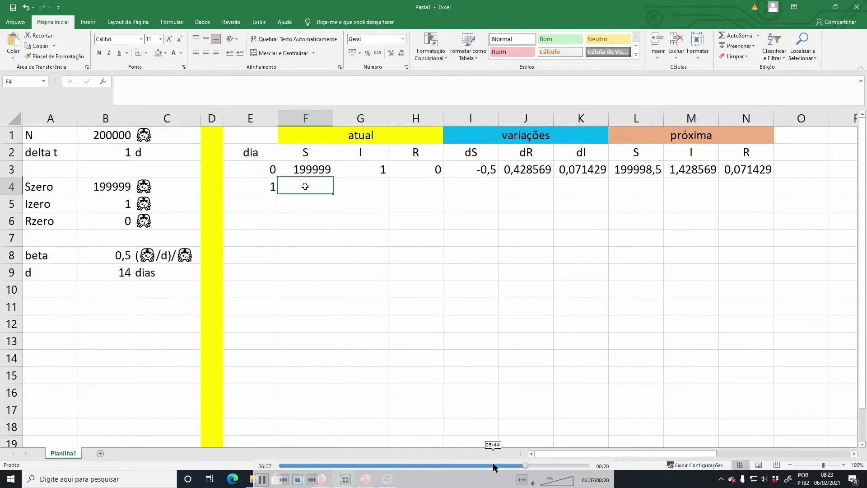
type("=")
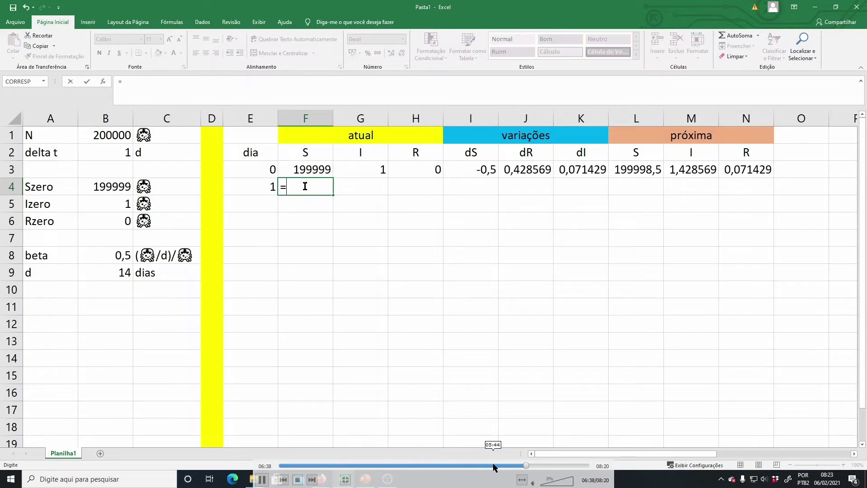
left_click(637, 170)
key("Return")
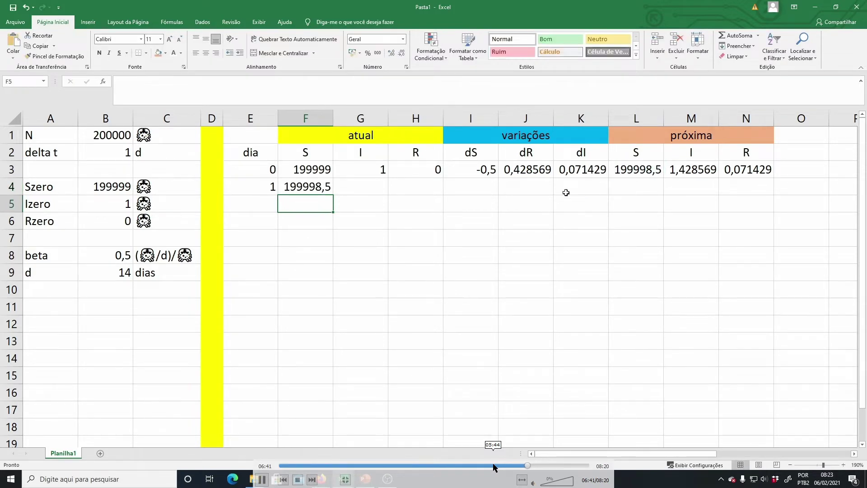
- Link the current I in G4 and current R in H4 to the previous row's next values, =M3 and =N3
left_click(358, 187)
type("=")
left_click(694, 170)
key("Return")
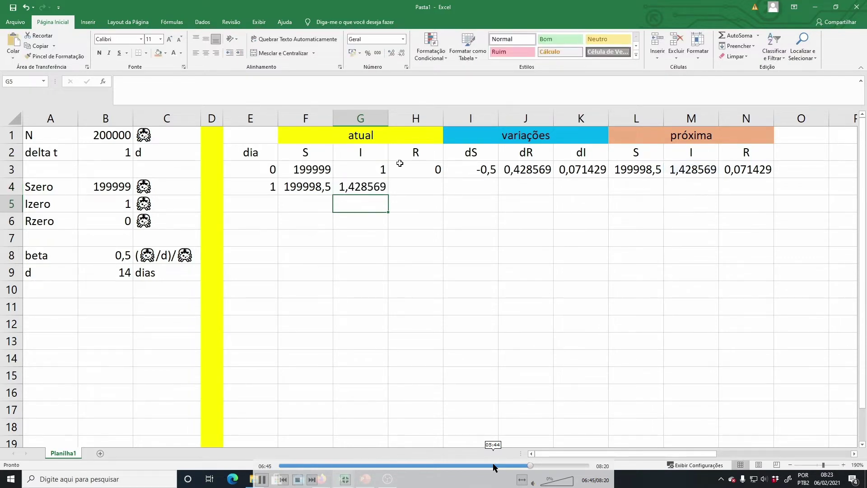
left_click(419, 182)
type("=")
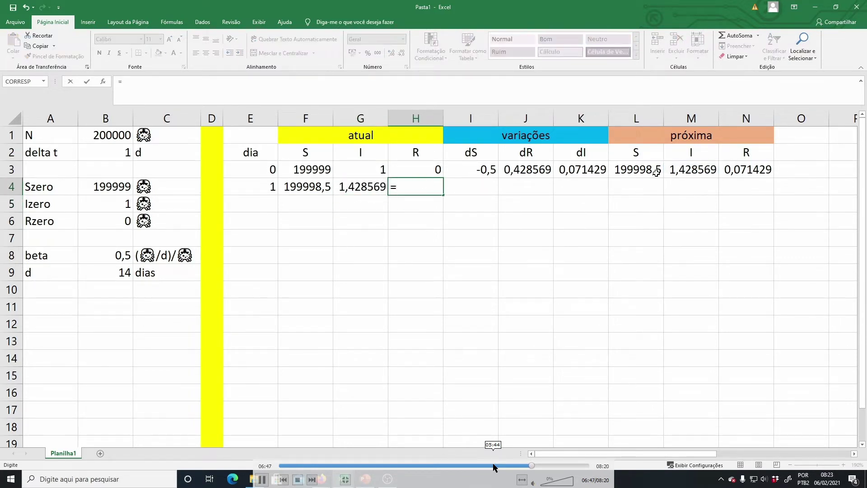
left_click(746, 170)
key("Return")
key("Return")
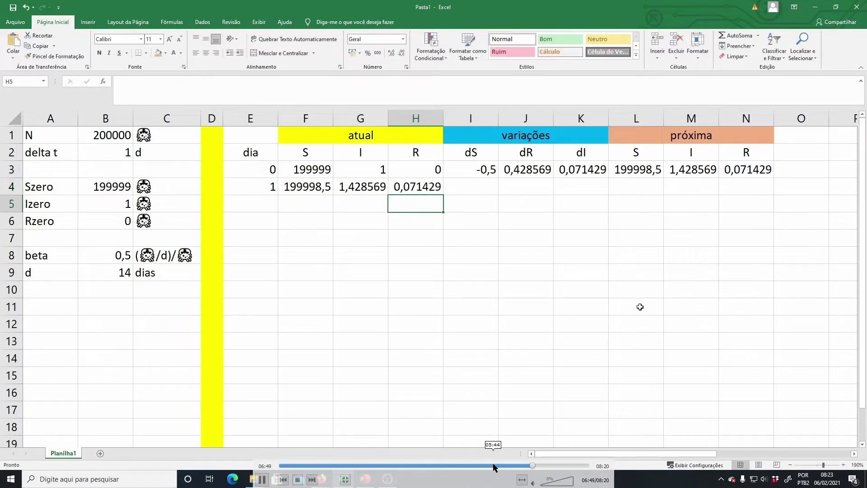
- Fill the variation and next-value formulas in I3:N3 down to row 4
left_click_drag(456, 170, 774, 190)
left_click(636, 273)
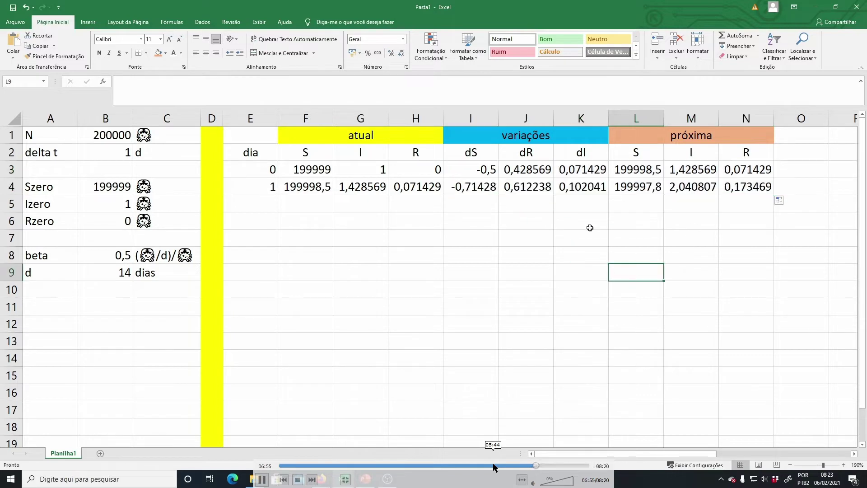
- Examine the cell references of the copied formulas in row 4, from the dS variation through the next S value
left_click(479, 185)
left_click(435, 82)
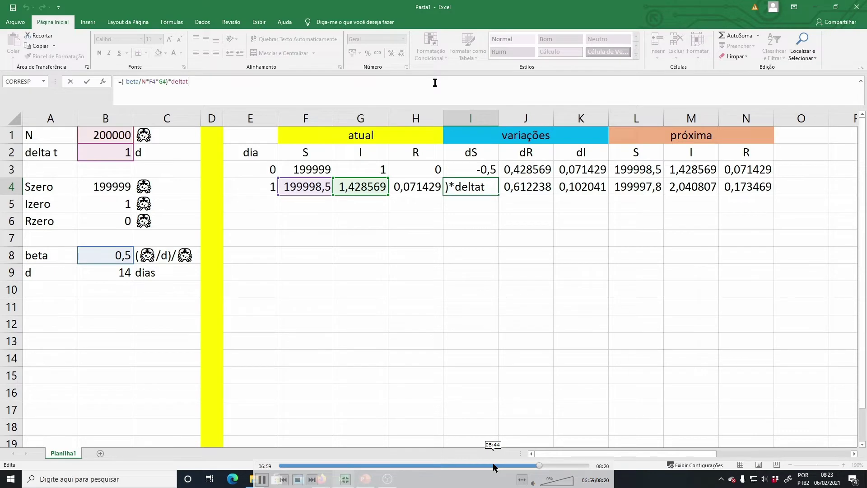
key("ctrl+Return")
key("Right")
left_click(435, 82)
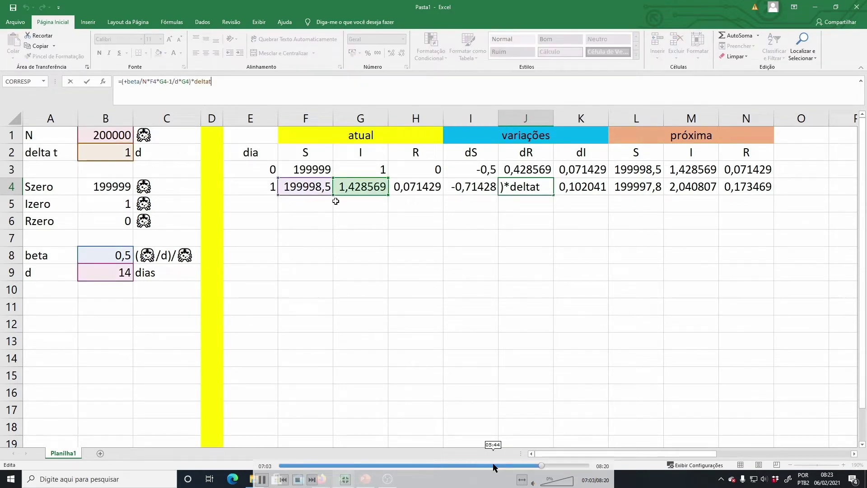
key("ctrl+Return")
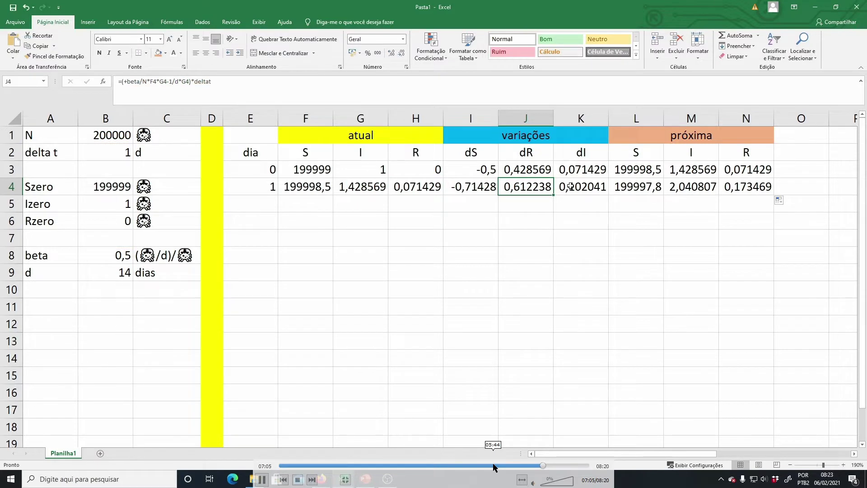
key("Right")
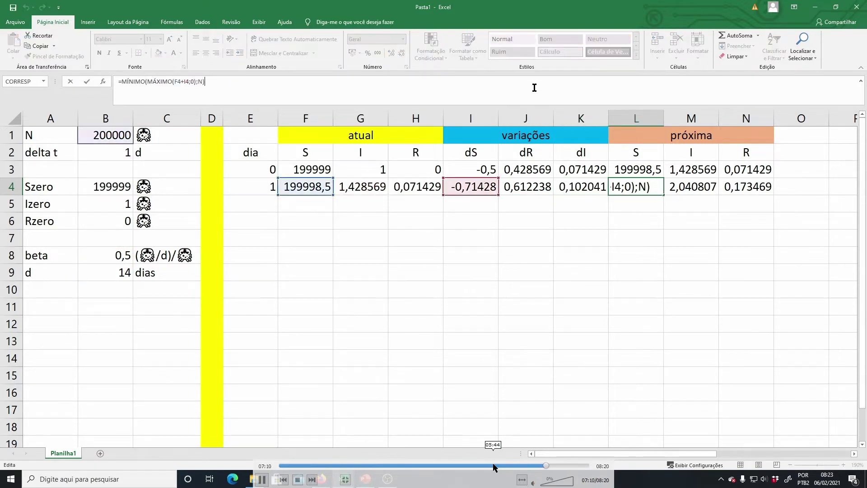